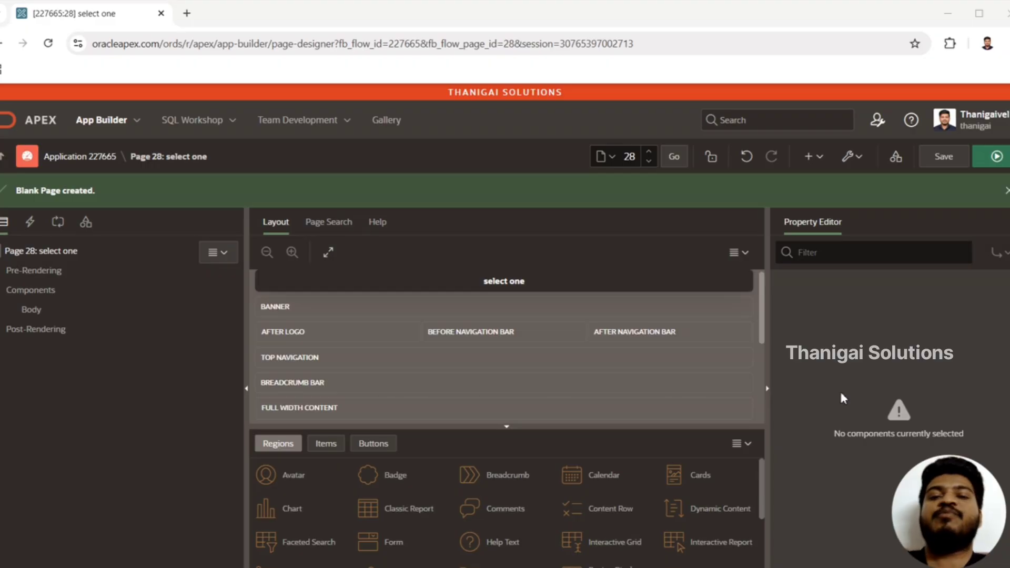
Create a new page item in the Body of page 28
left_click(42, 254)
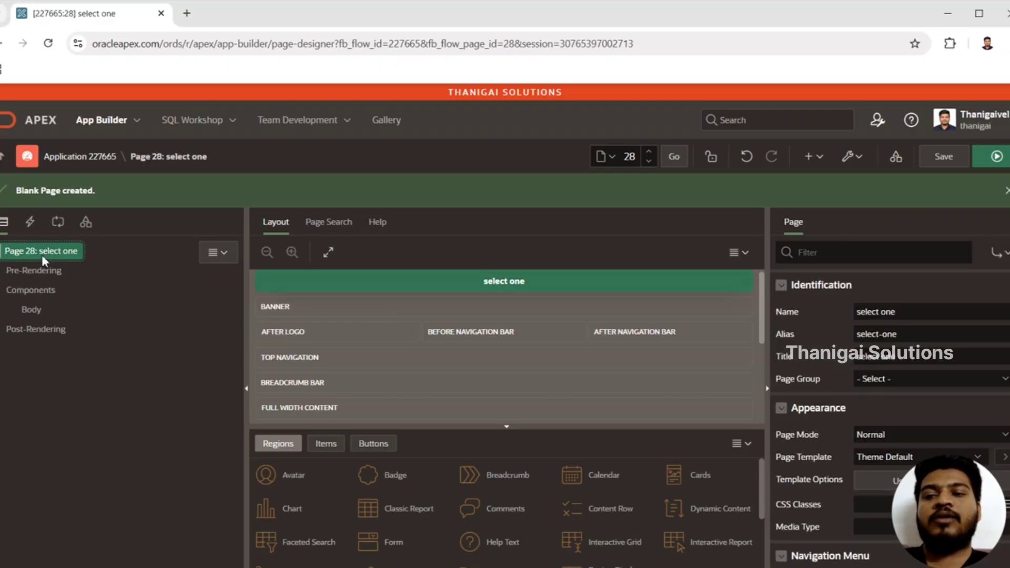
left_click(38, 308)
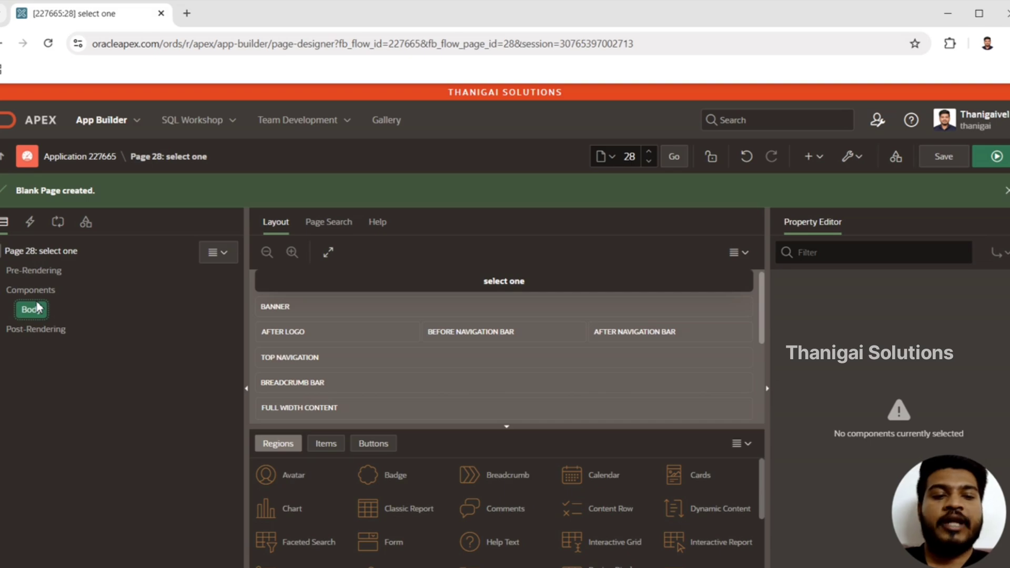
right_click(38, 309)
key("Escape")
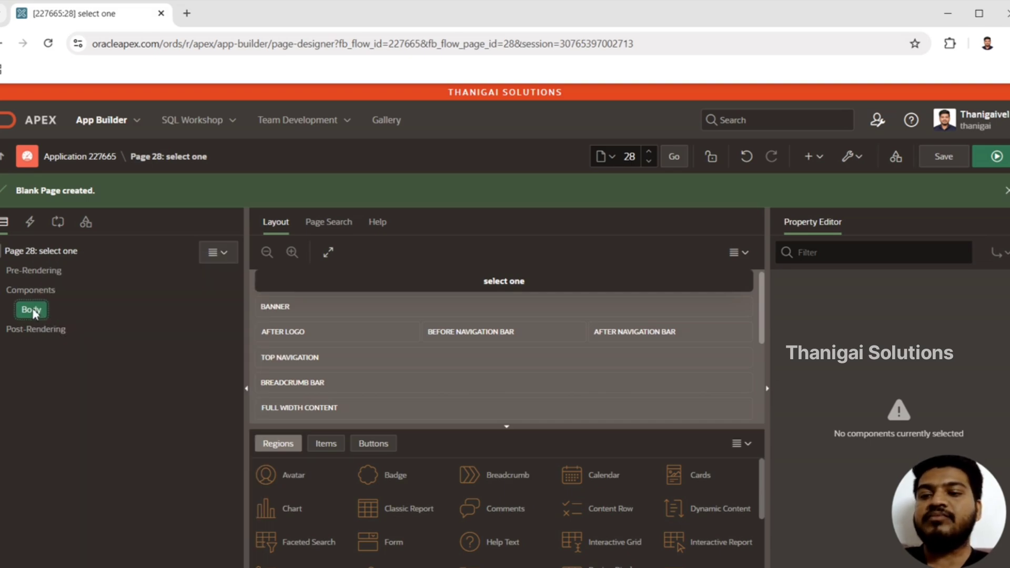
right_click(29, 316)
left_click(74, 349)
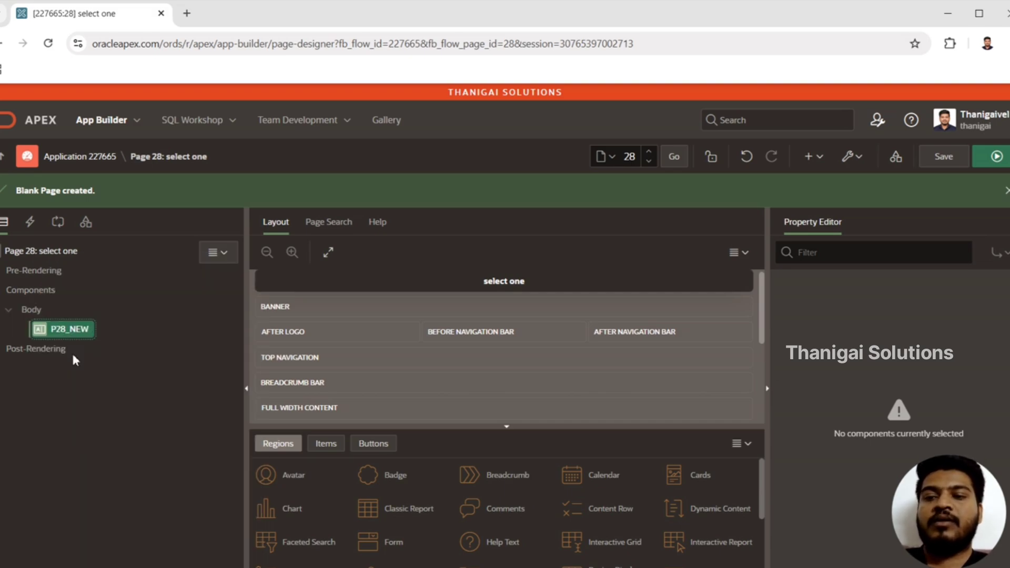
Rename the new page item to P28_SELECT_ONE
left_click(945, 318)
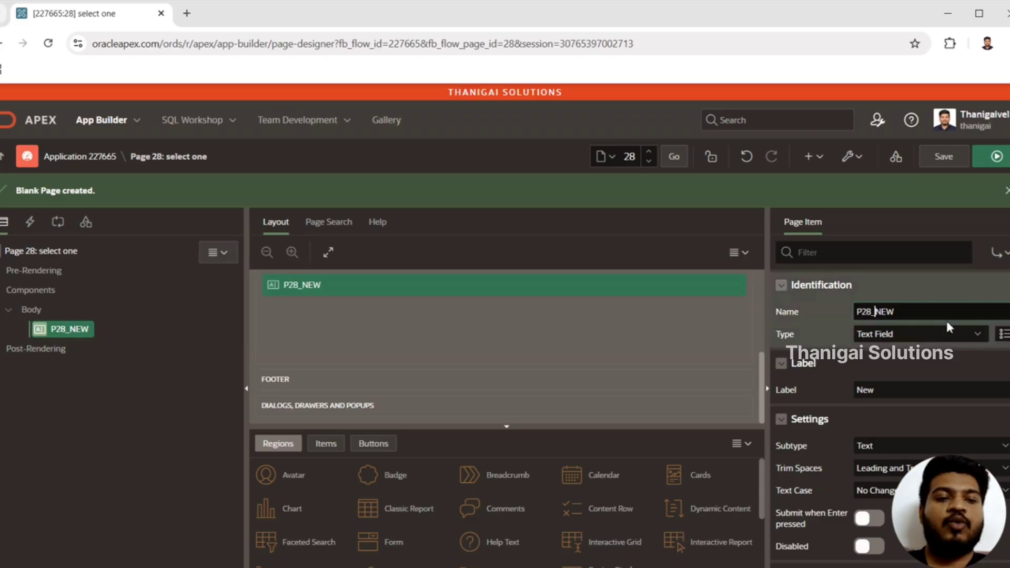
key("shift+Left")
key("shift+Left")
key("shift+Left")
type("SELECT_ONE")
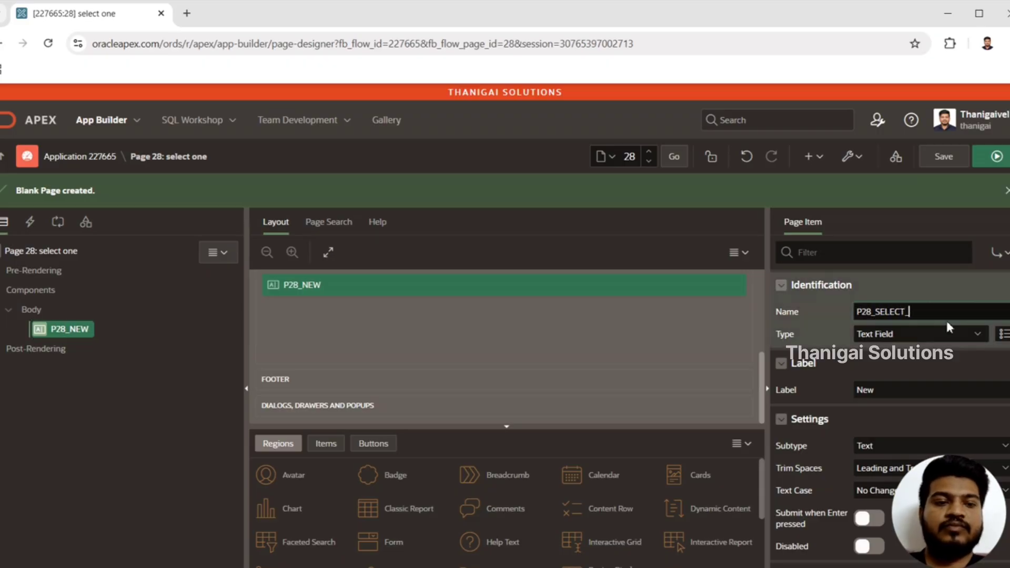
Change the item type of P28_SELECT_ONE to Select One
left_click(910, 330)
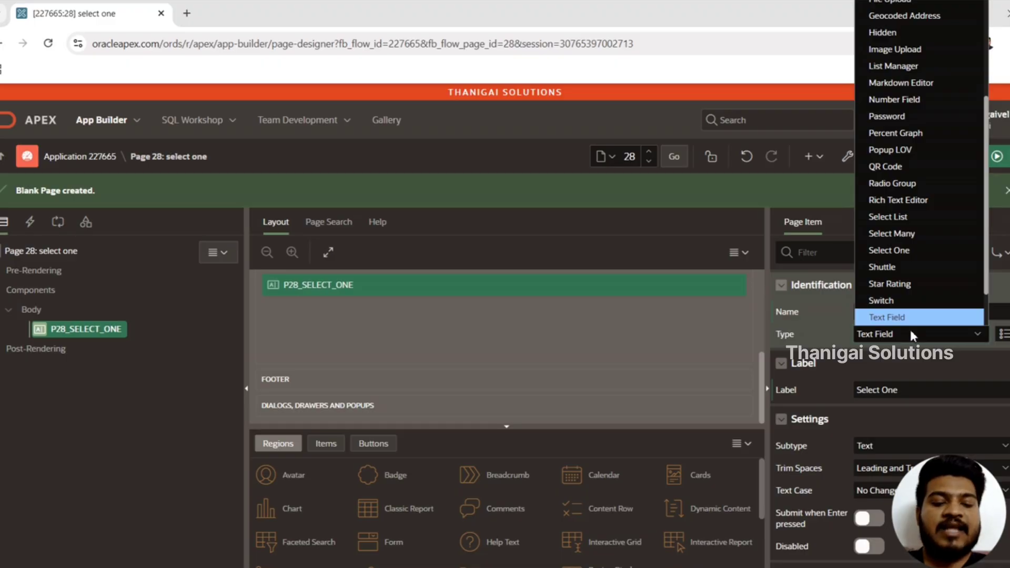
key("Up")
key("Up")
key("Up")
key("Up")
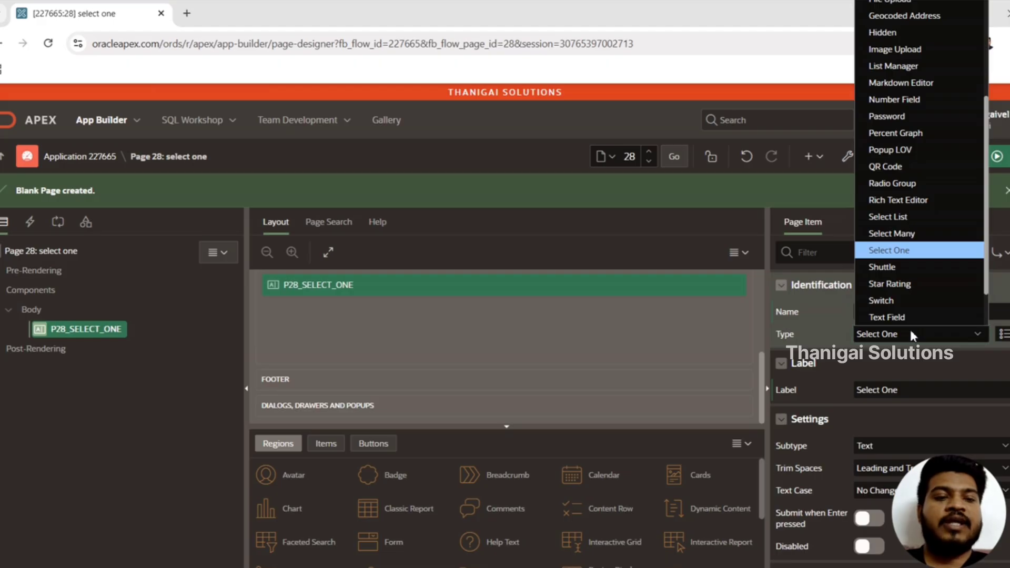
key("Return")
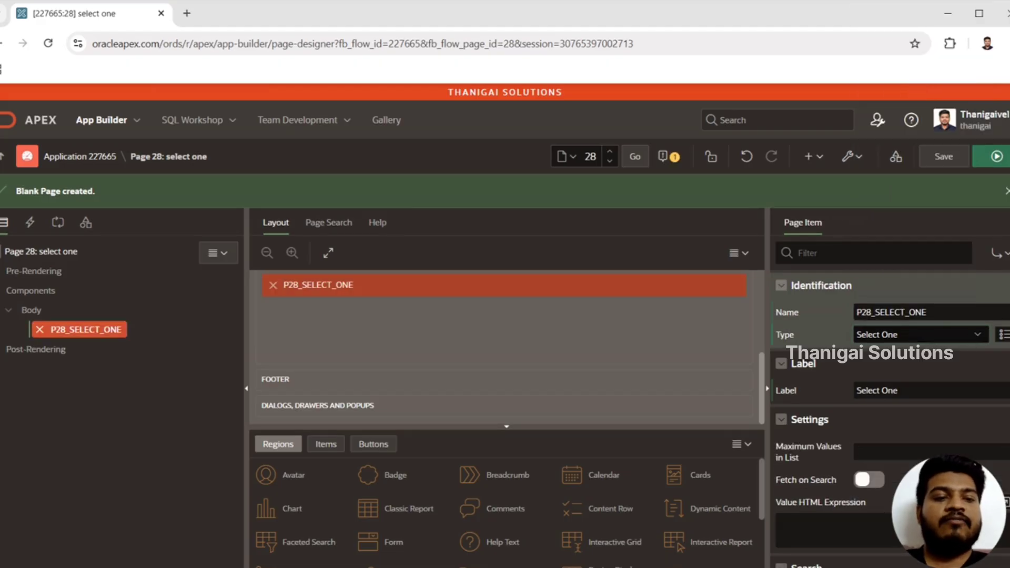
Set the List of Values type of P28_SELECT_ONE to SQL Query
scroll(889, 390, "down", 10)
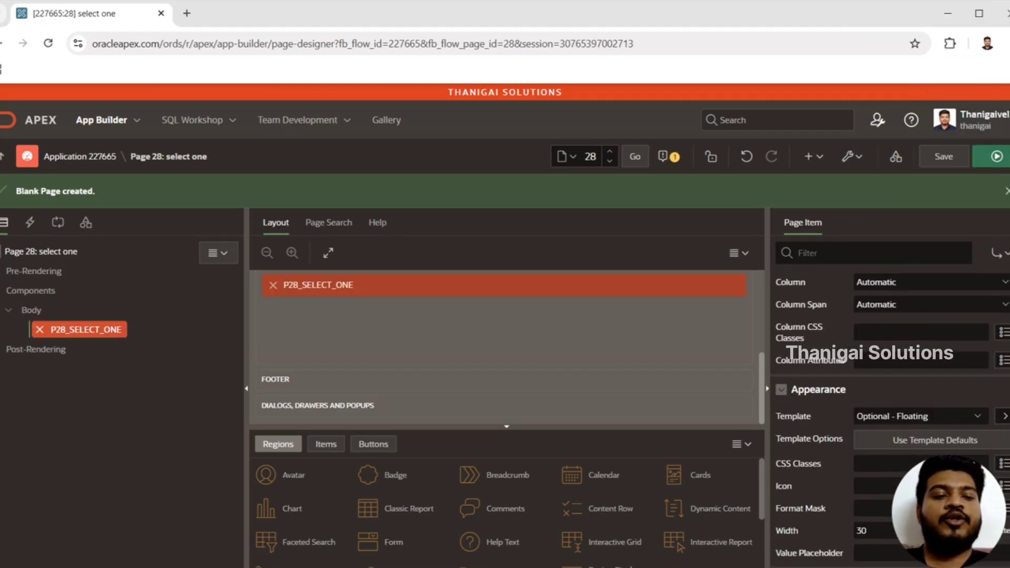
scroll(889, 389, "down", 5)
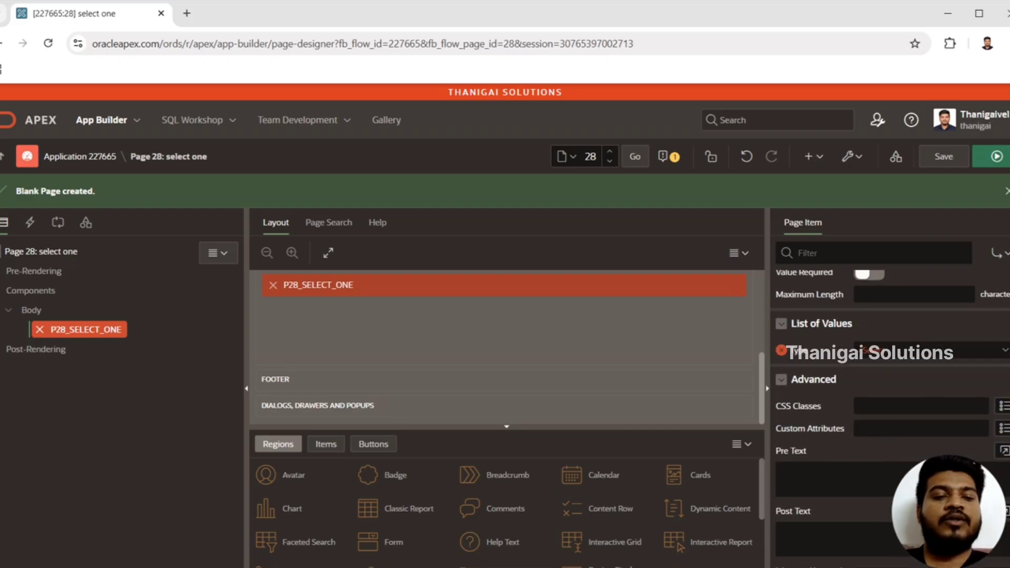
left_click(924, 349)
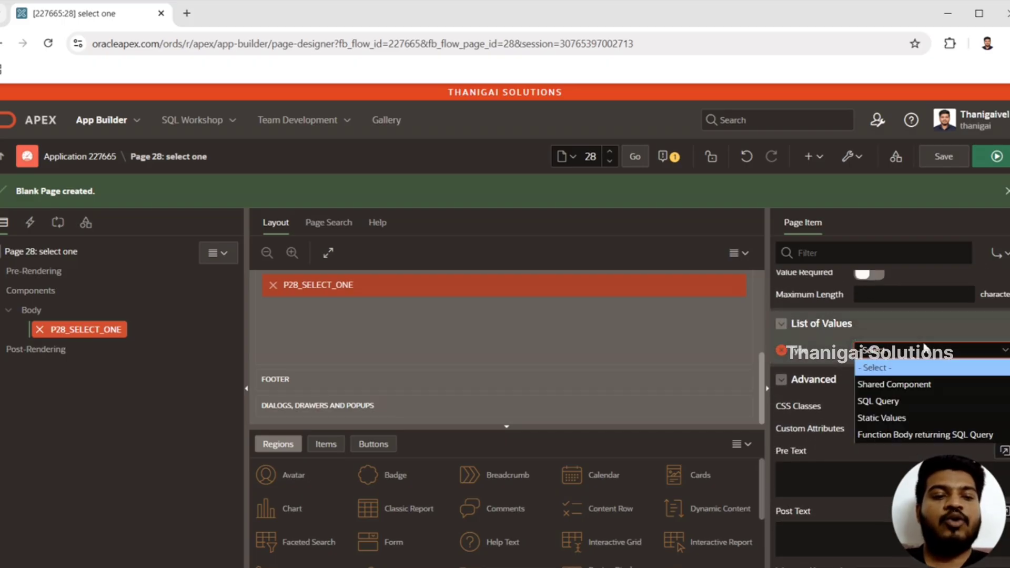
left_click(906, 402)
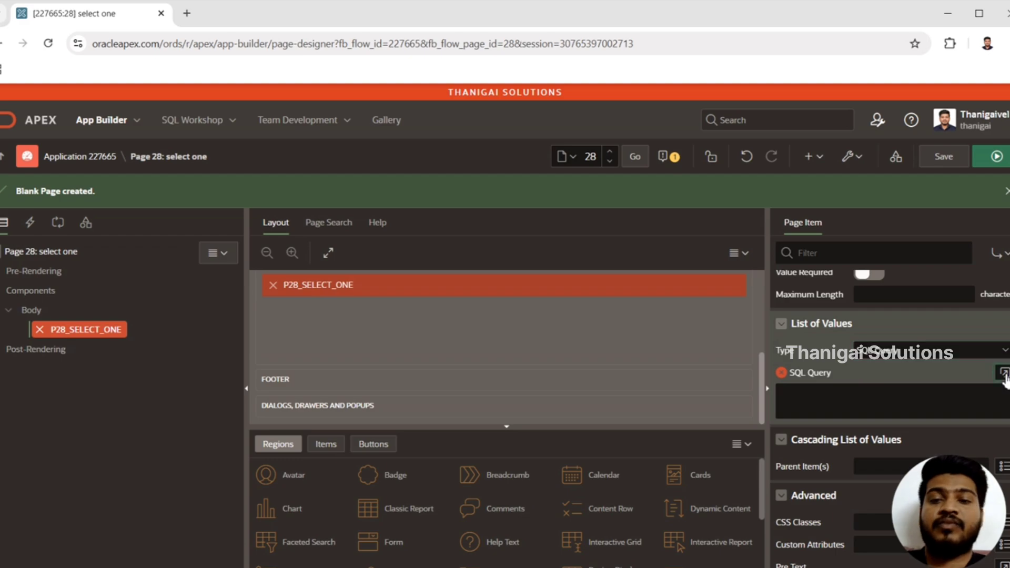
In the list of values code editor, write select 'one' d, 'one' r from dual, followed by union all on line two
left_click(1003, 375)
type("sele")
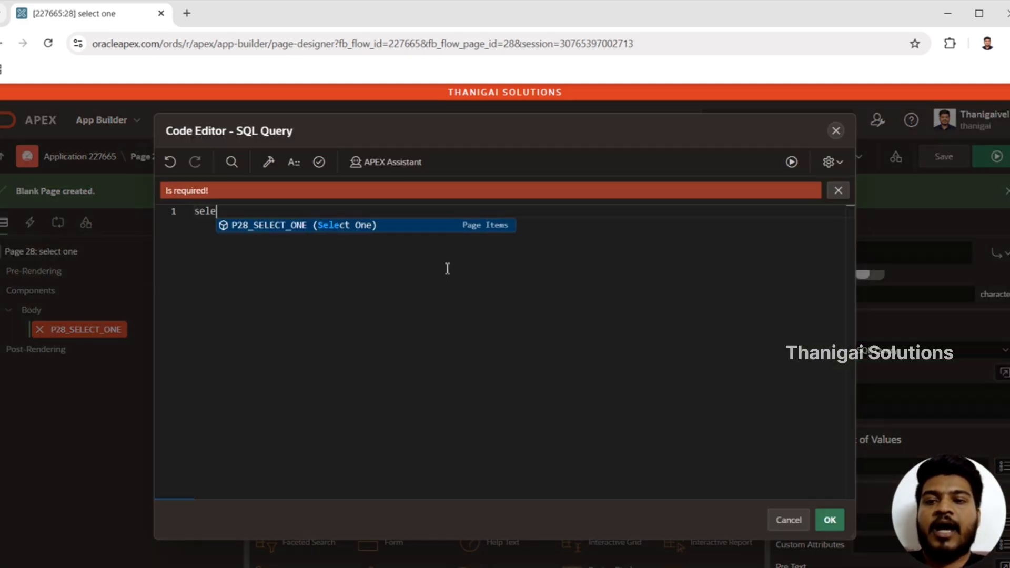
type("ct 'one'")
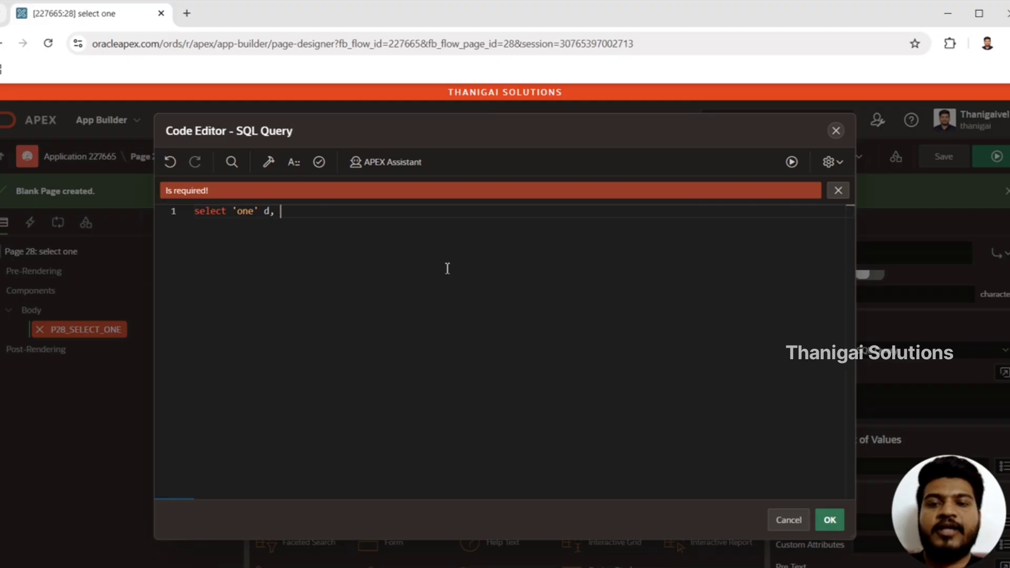
type(" d, 'one' ")
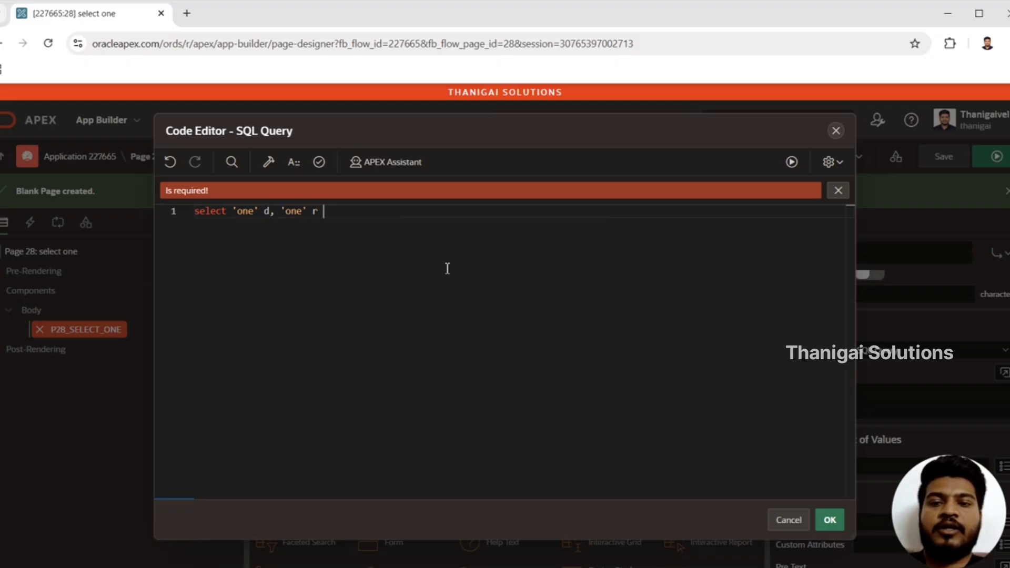
type("r from dual")
key("Return")
type("u")
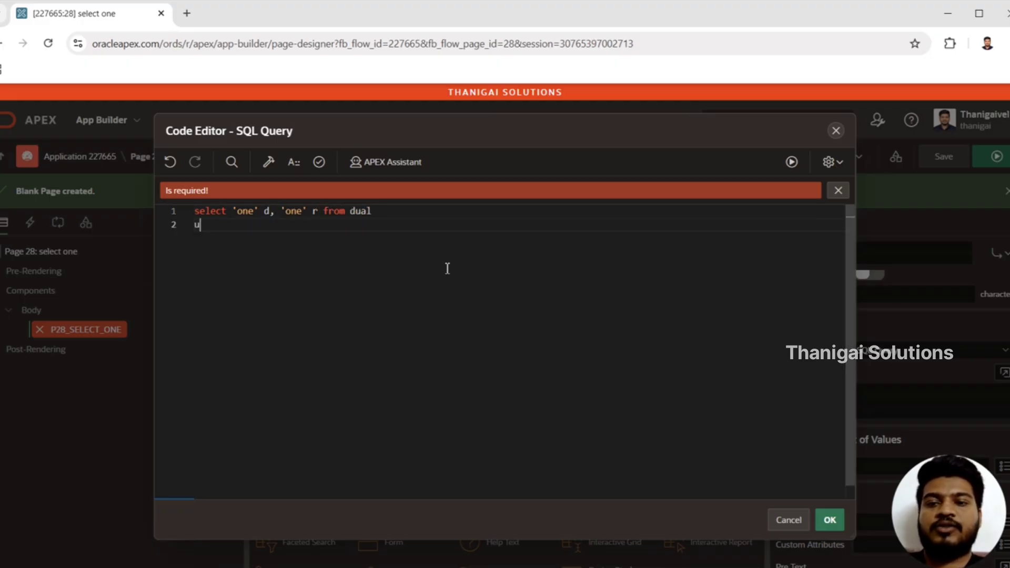
type("nion all")
Duplicate the select and union all lines twice below the original in the SQL query
key("ctrl+a")
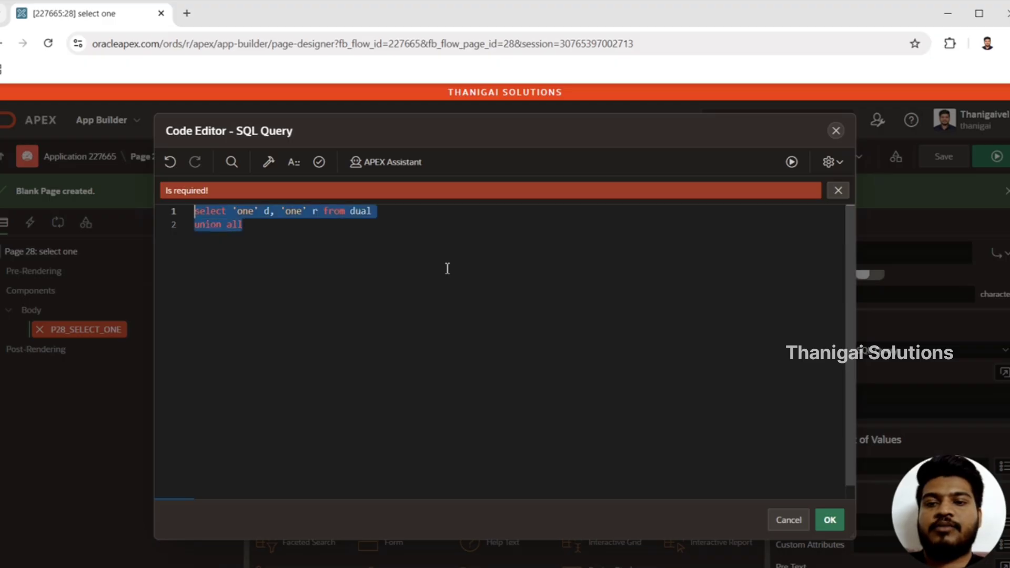
key("ctrl+c")
key("Right")
key("Return")
key("ctrl+v")
key("Return")
key("ctrl+v")
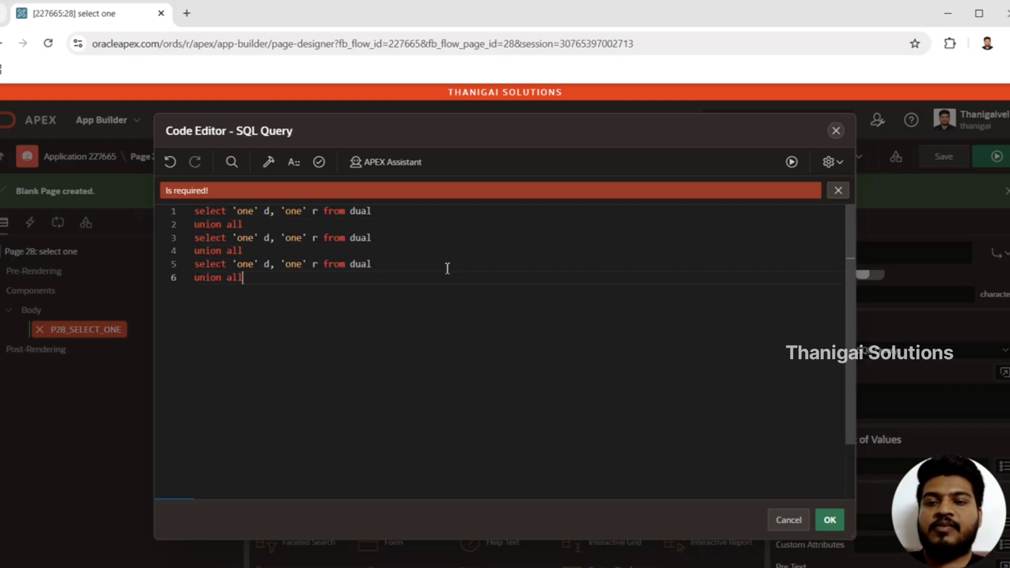
Change the display and return values of the second select statement to 'two'
key("shift+Up")
key("shift+Down")
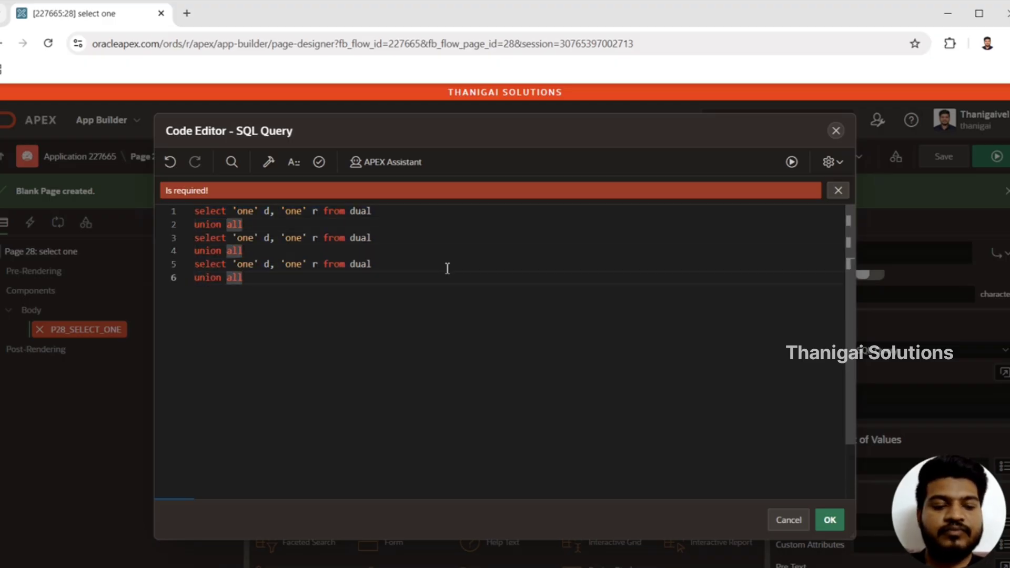
key("ctrl+a")
key("Left")
key("Down")
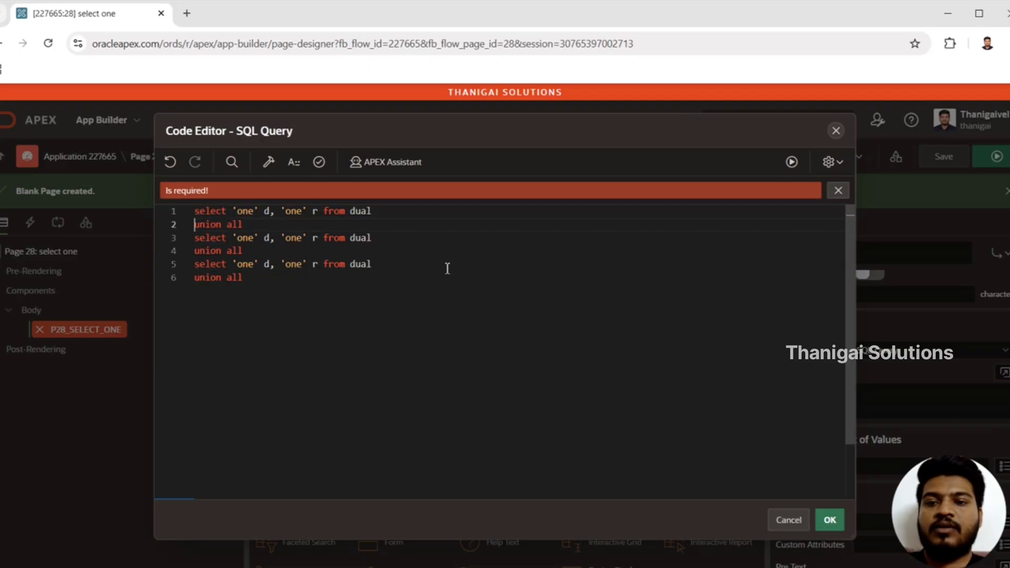
key("Up")
key("Right")
key("Right")
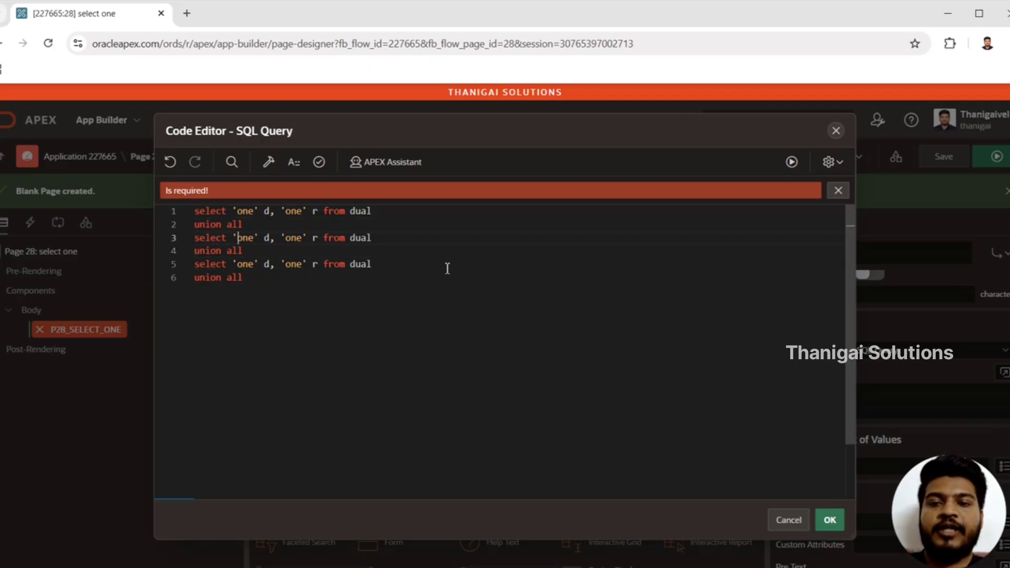
key("ctrl+shift+Right")
type("two")
key("Right")
key("Right")
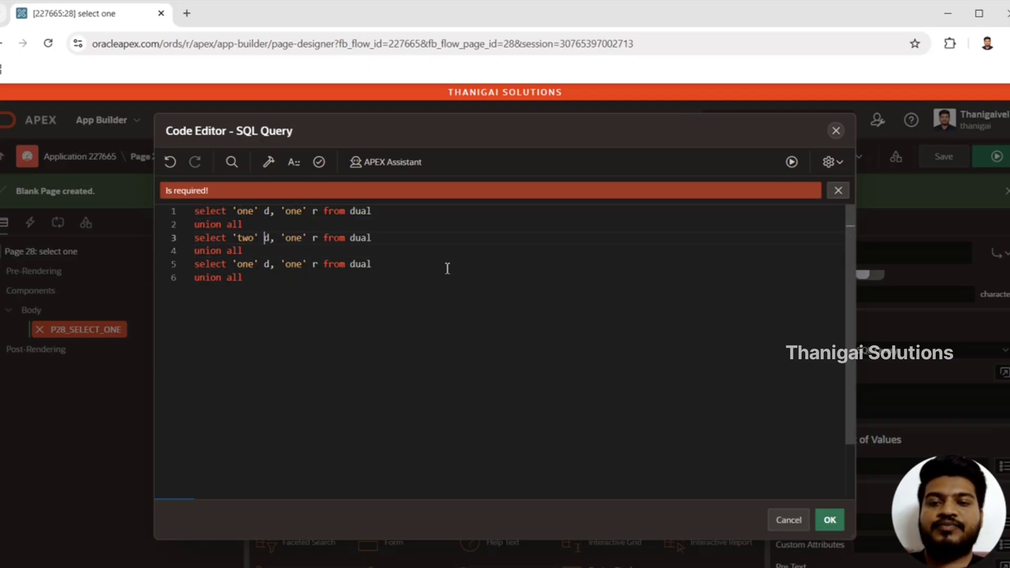
key("Right")
key("Right")
key("Right")
key("Right")
key("ctrl+shift+Right")
type("t")
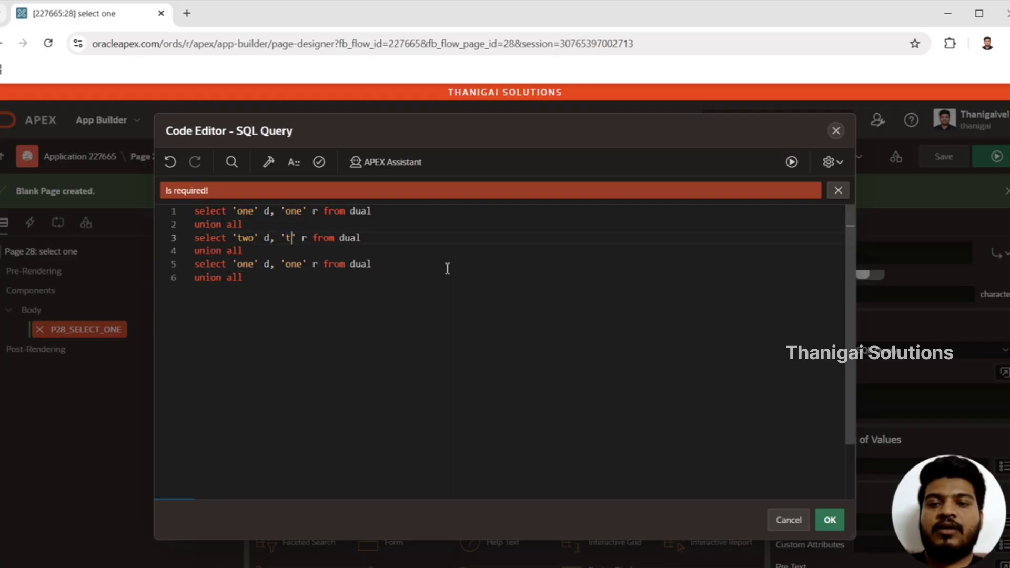
type("wo")
Change the return and display values of the third select statement to 'three'
key("Down")
key("Down")
key("ctrl+shift+Left")
key("BackSpace")
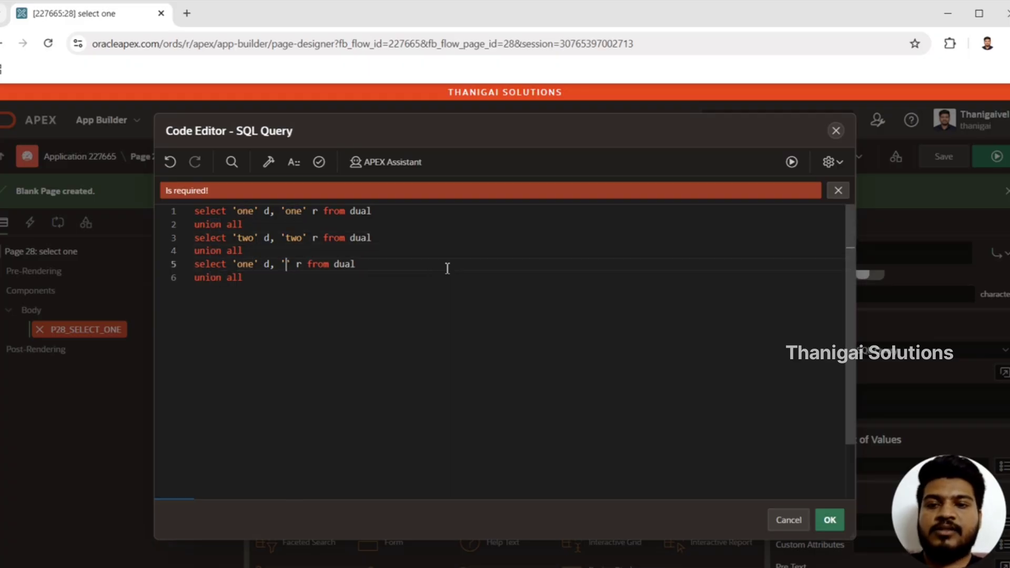
type("three")
key("Left")
key("Left")
key("Left")
key("Left")
key("Left")
key("Left")
key("Left")
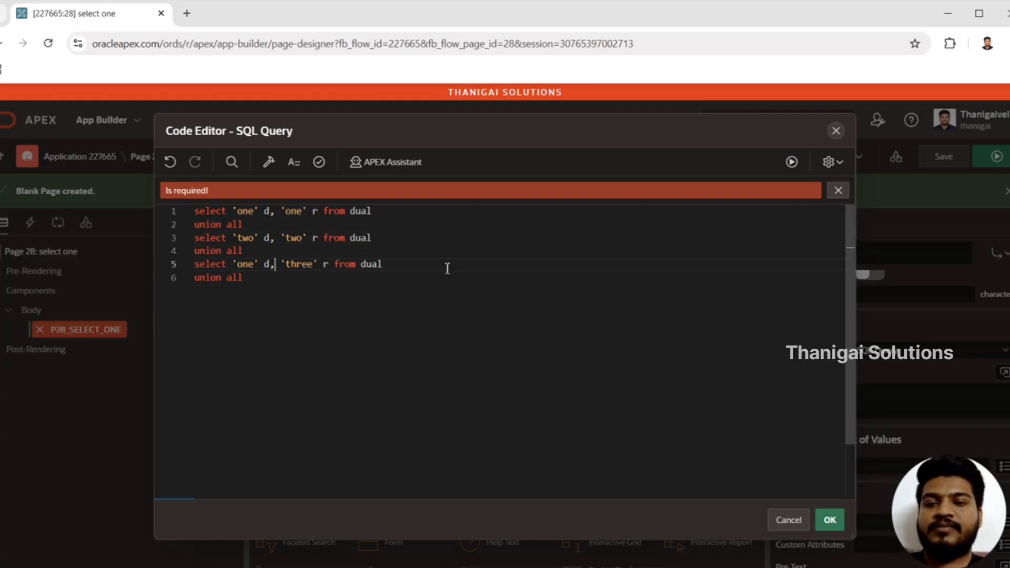
key("Left")
key("Left")
key("Left")
key("Left")
key("ctrl+shift+Left")
key("BackSpace")
type("tr")
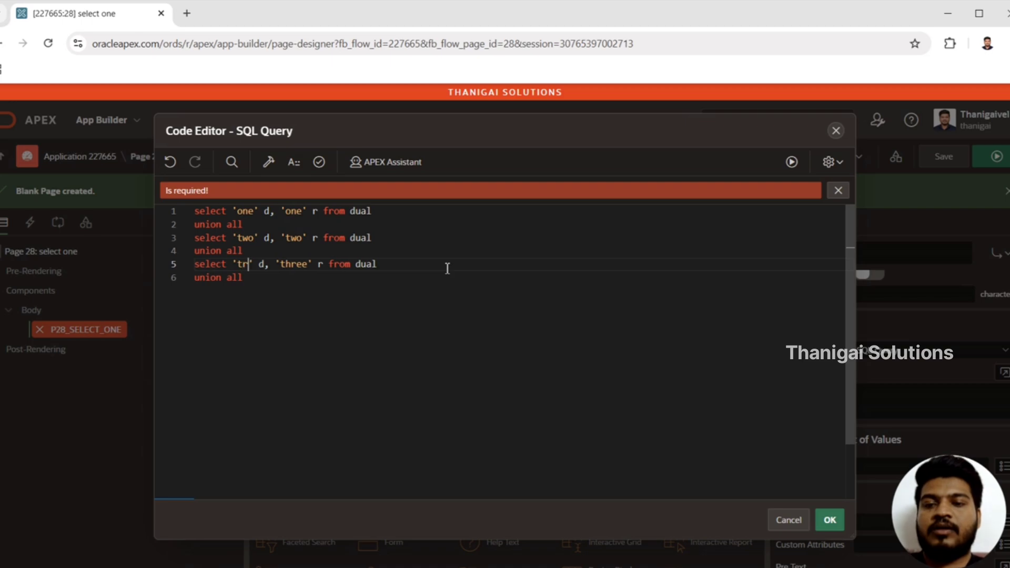
key("BackSpace")
type("hree")
Delete the trailing union all from the last line, and validate and accept the SQL query
key("Down")
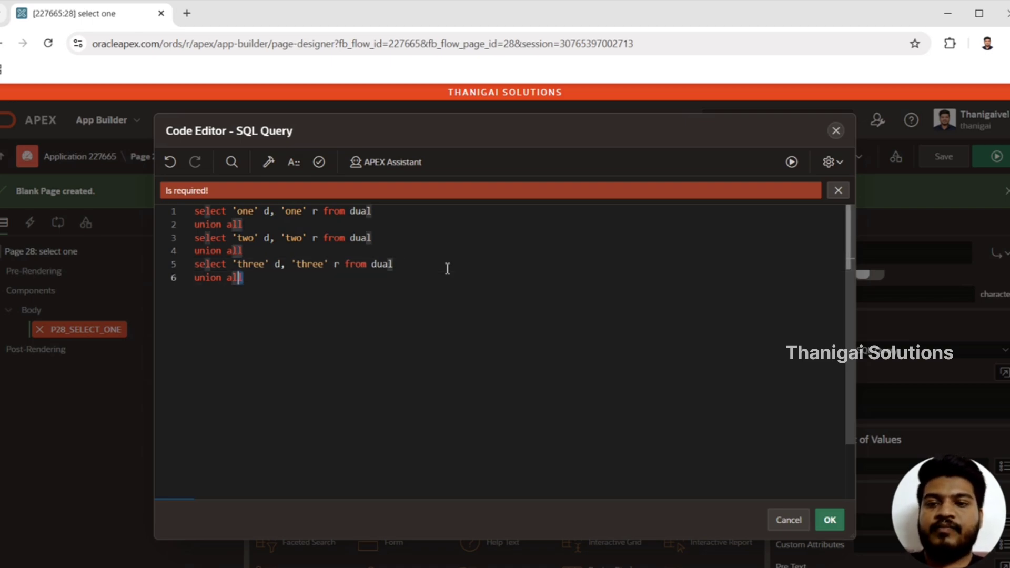
key("ctrl+shift+Left")
key("ctrl+shift+Left")
key("BackSpace")
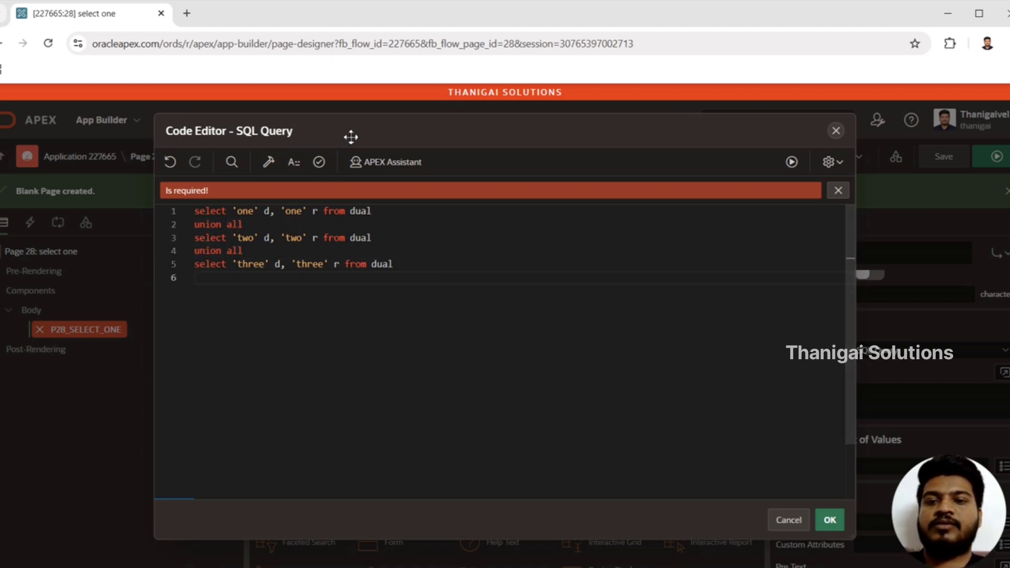
left_click(319, 162)
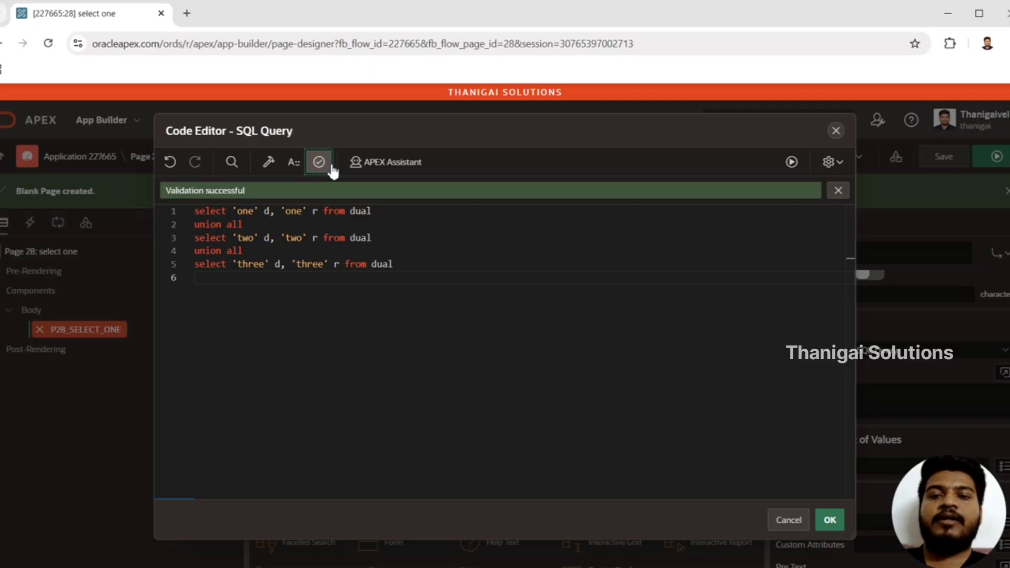
left_click(843, 523)
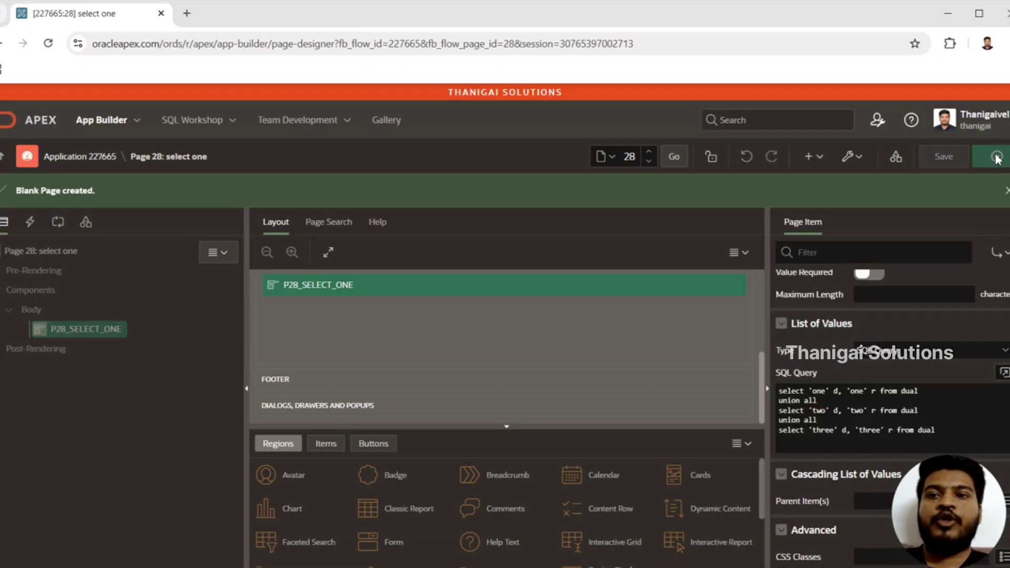
Save and run page 28 and open the list of choices in the Select One item
left_click(997, 156)
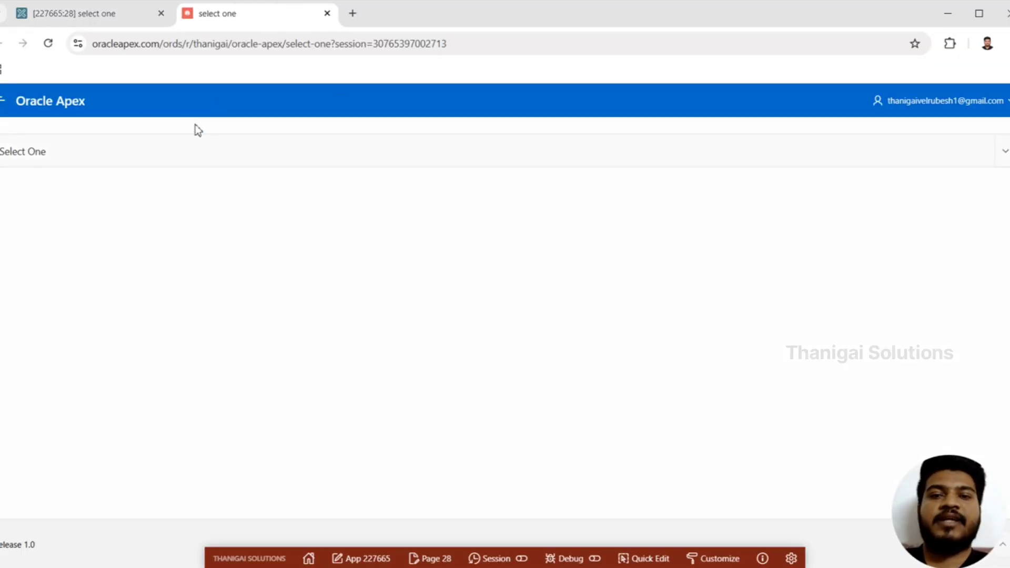
left_click(180, 138)
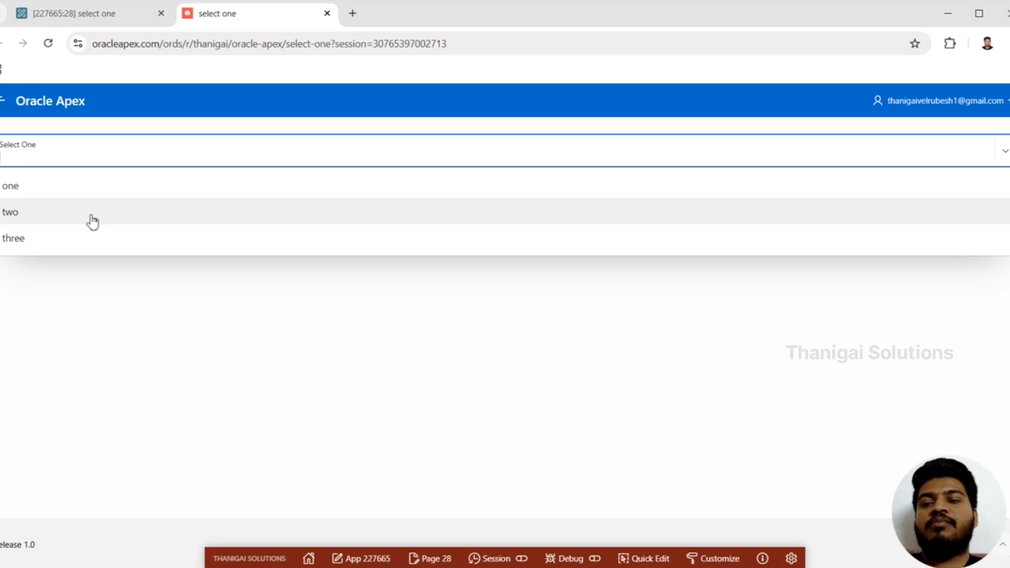
Test the Select One item's search with the non-matching text "tha==" and with "thre"
left_click(103, 152)
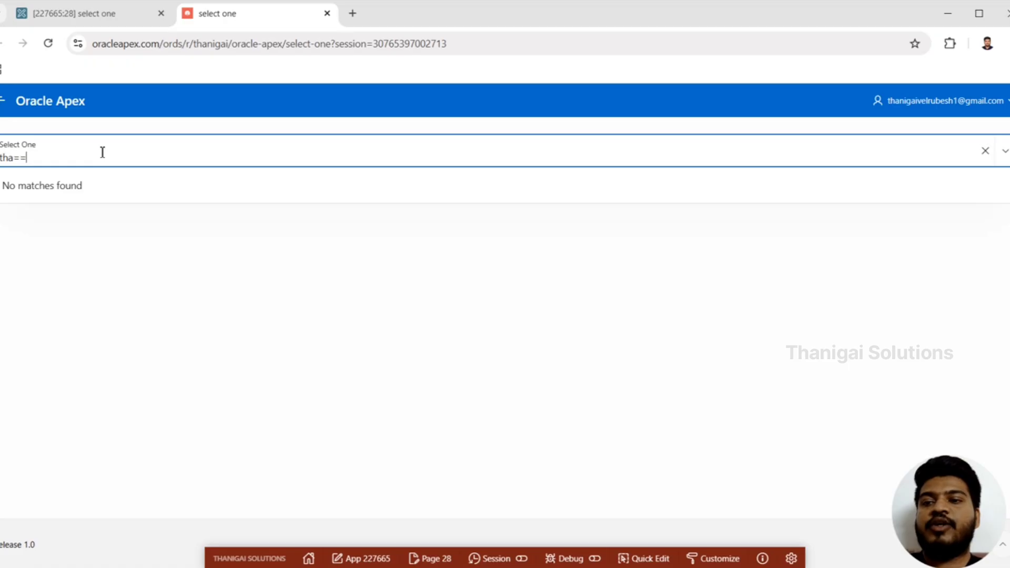
key("BackSpace")
key("BackSpace")
key("BackSpace")
key("BackSpace")
key("BackSpace")
type("thre")
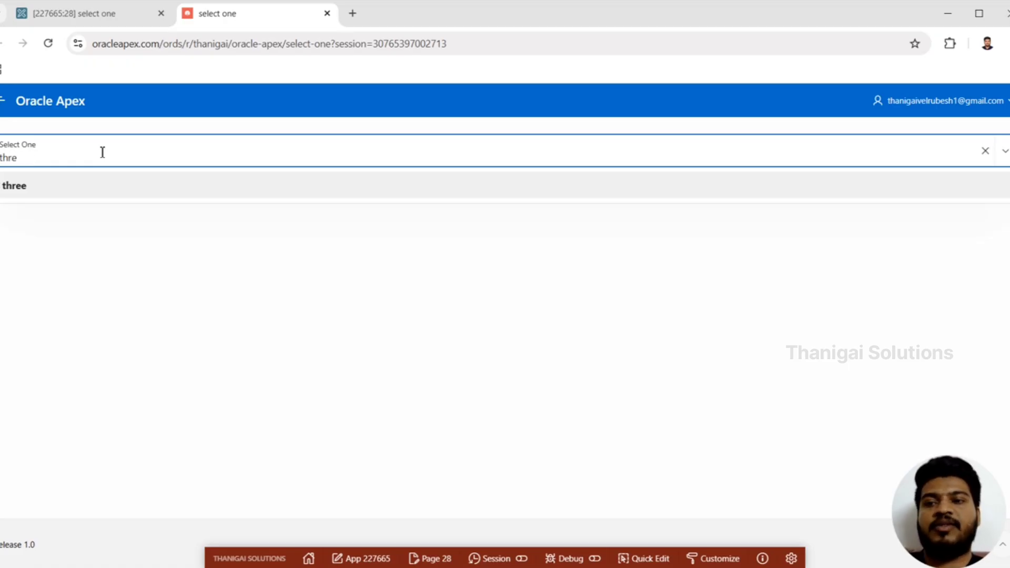
Clear the search text from the Select One item to list all of its choices
key("BackSpace")
key("BackSpace")
key("BackSpace")
key("BackSpace")
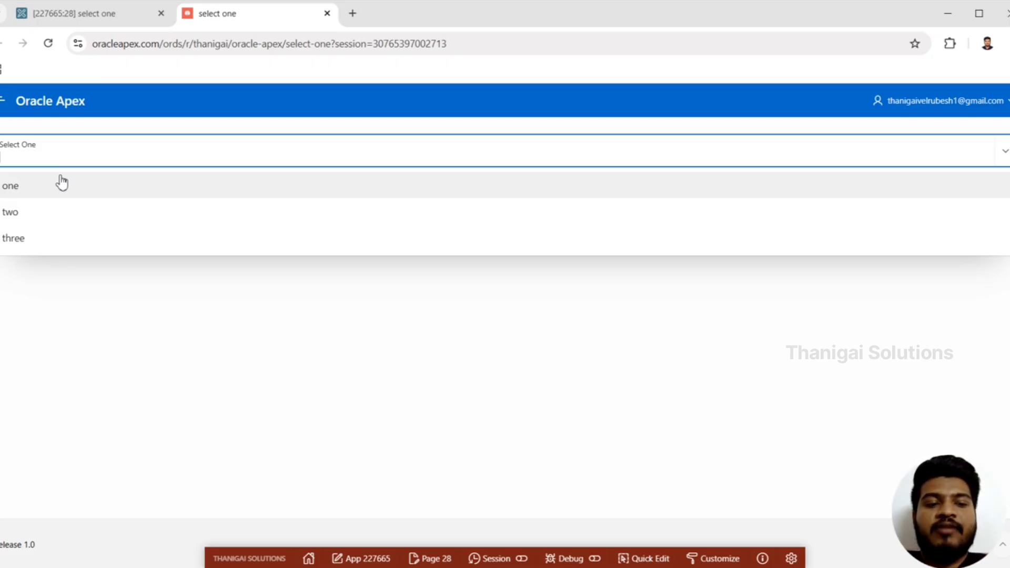
Review the settings of P28_SELECT_ONE in the page designer and compare them with the choices listed on the running page
left_click(75, 13)
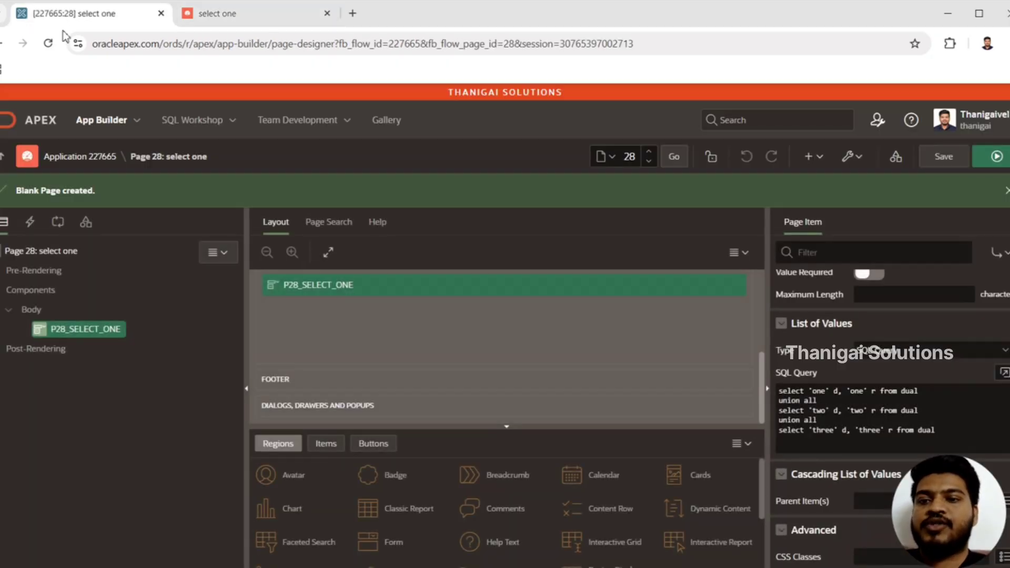
left_click(82, 331)
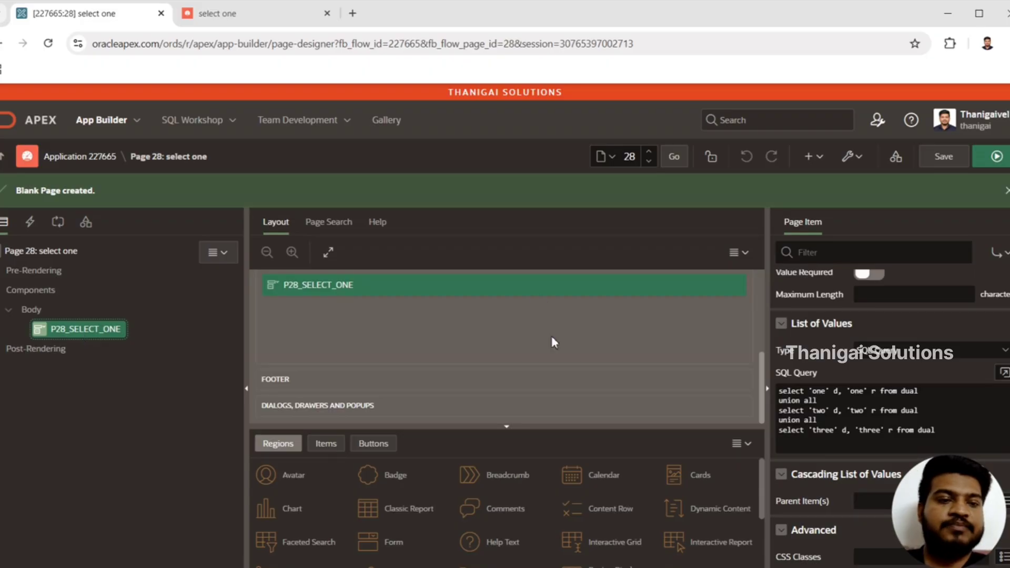
scroll(889, 410, "up", 12)
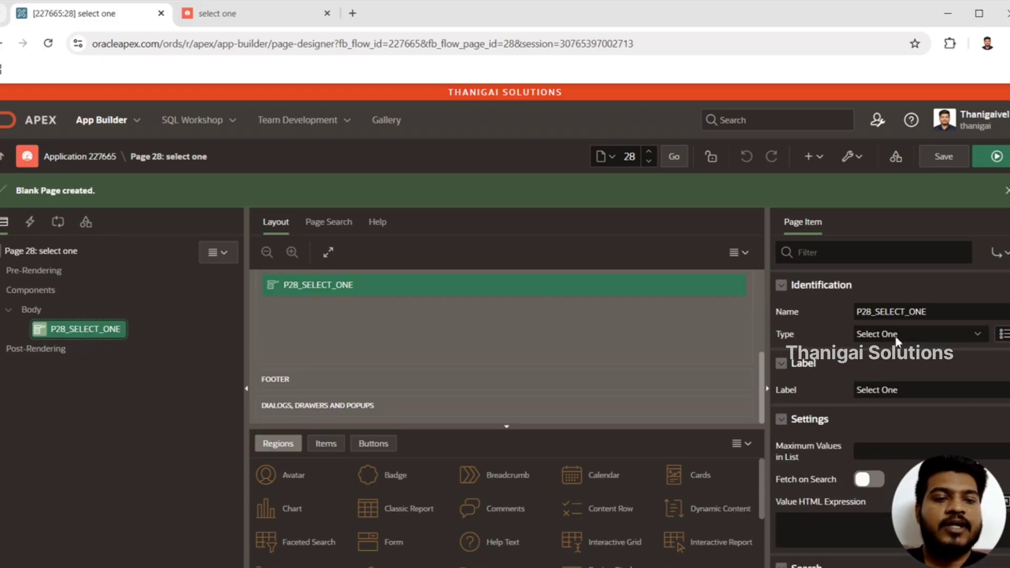
scroll(794, 338, "down", 3)
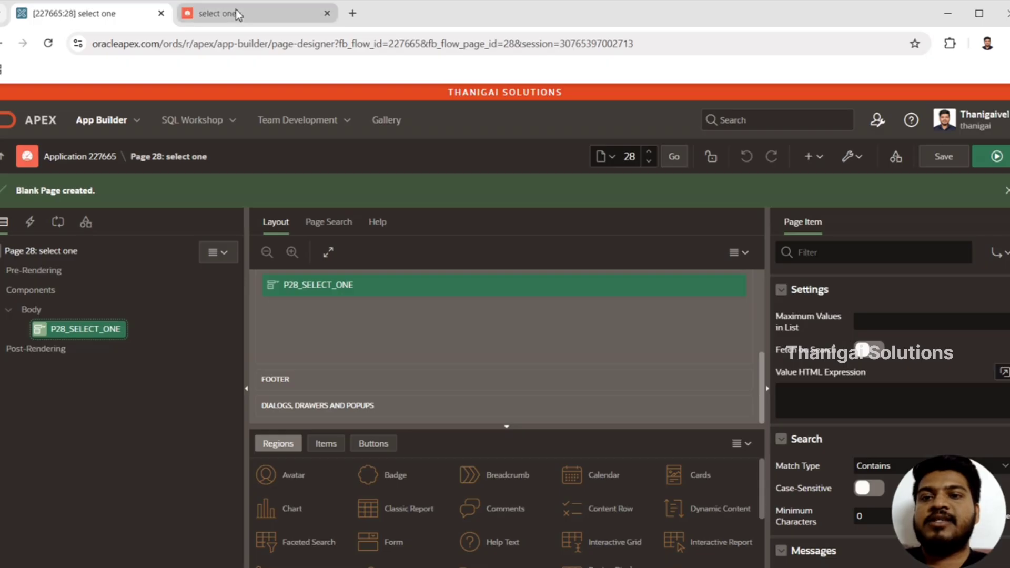
left_click(217, 13)
left_click(157, 165)
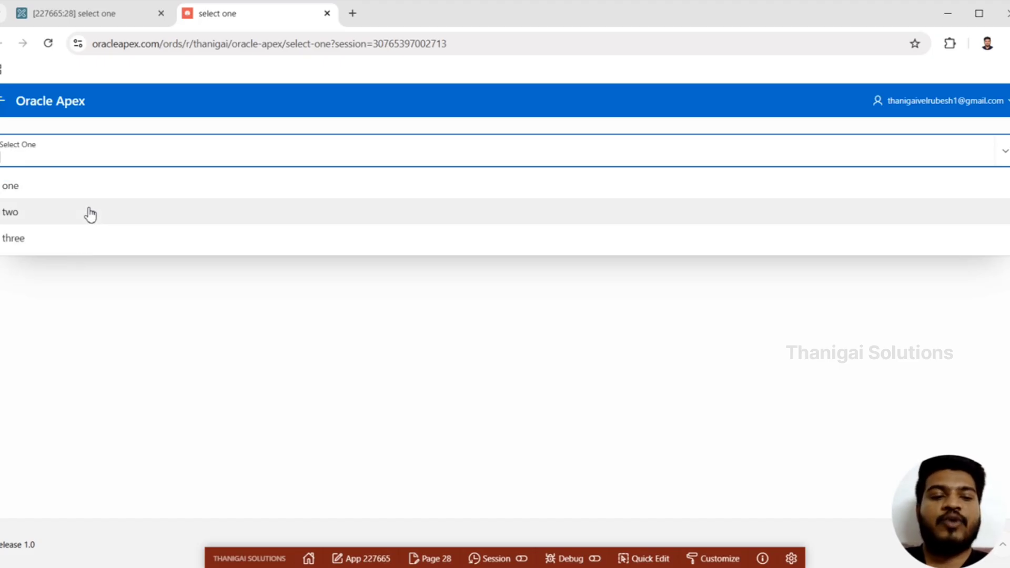
Set Maximum Values in List of P28_SELECT_ONE to 2, and save and run the page
left_click(104, 21)
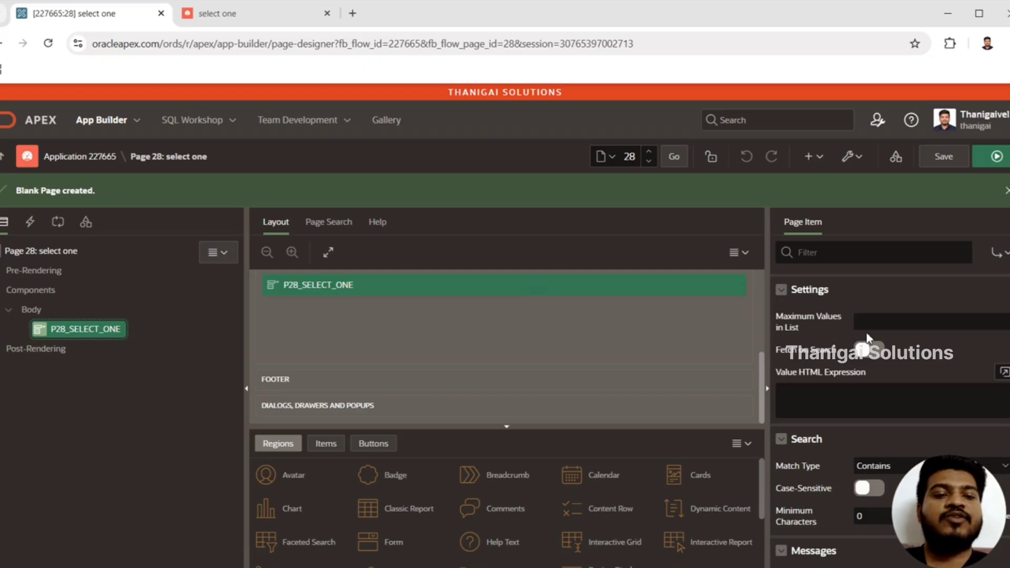
left_click(876, 320)
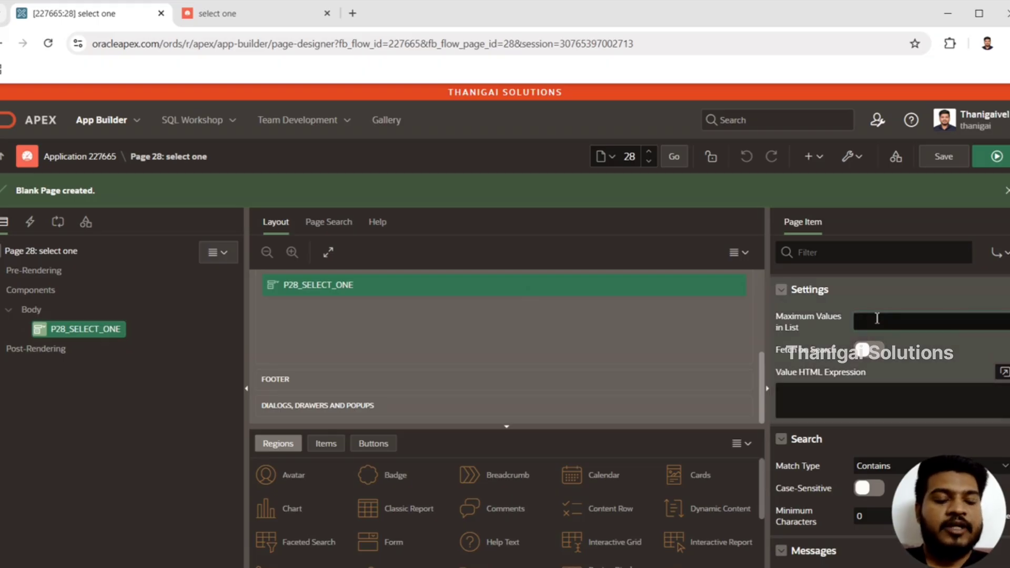
type("2")
left_click(998, 166)
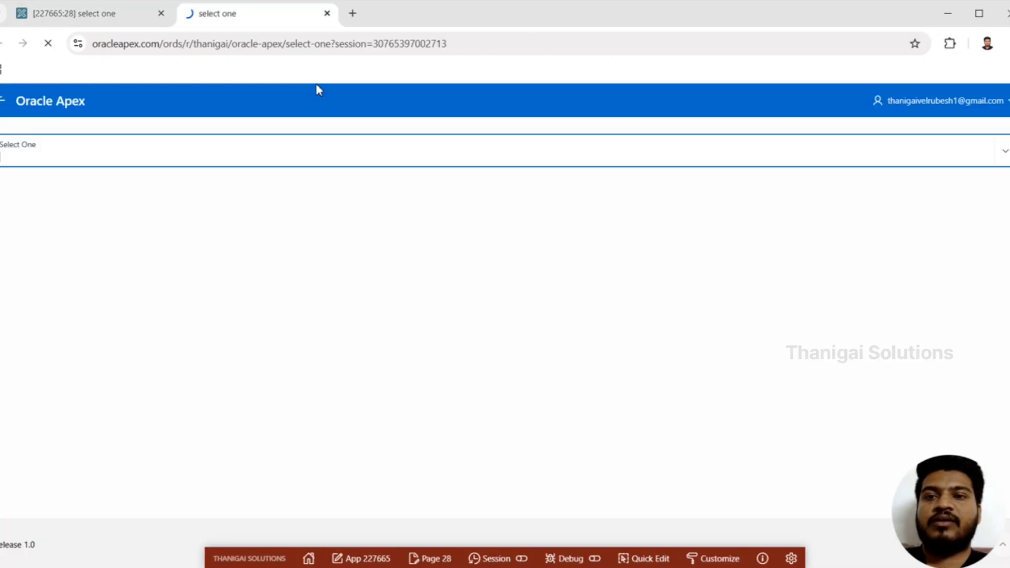
Open the limited list of choices on the running page, search it for "three", and clear the search text
left_click(143, 155)
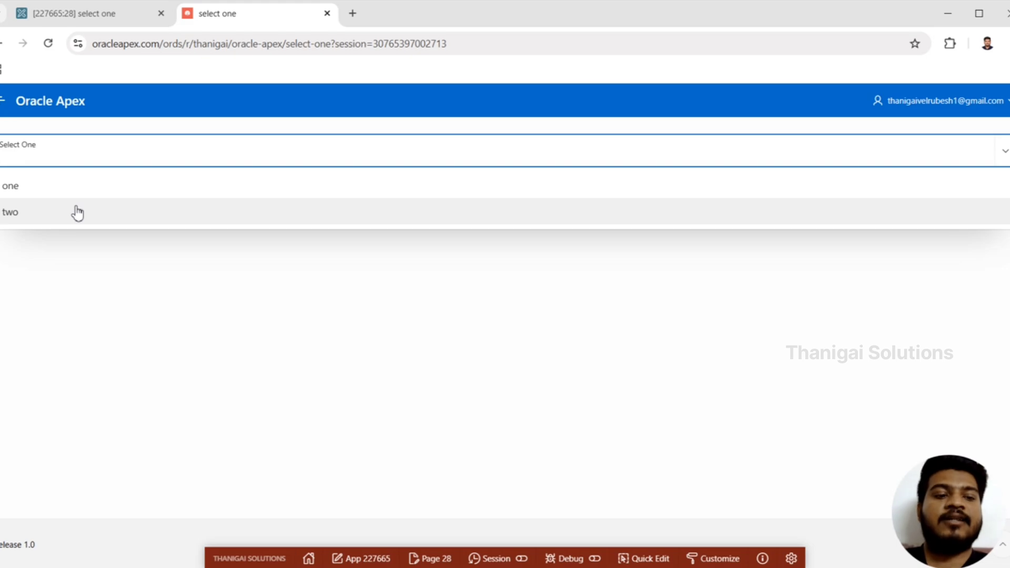
left_click(94, 154)
type("three")
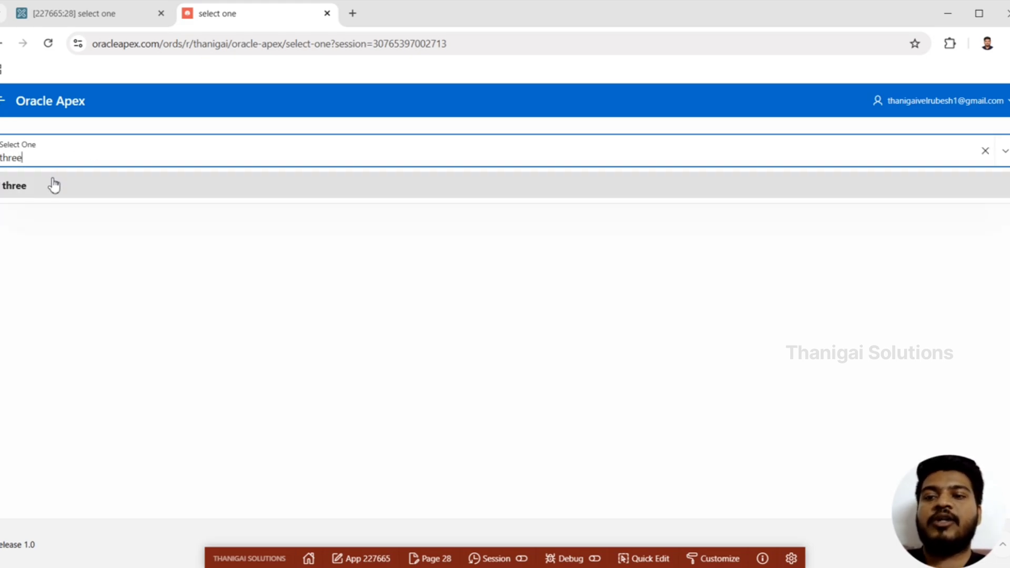
key("ctrl+a")
key("BackSpace")
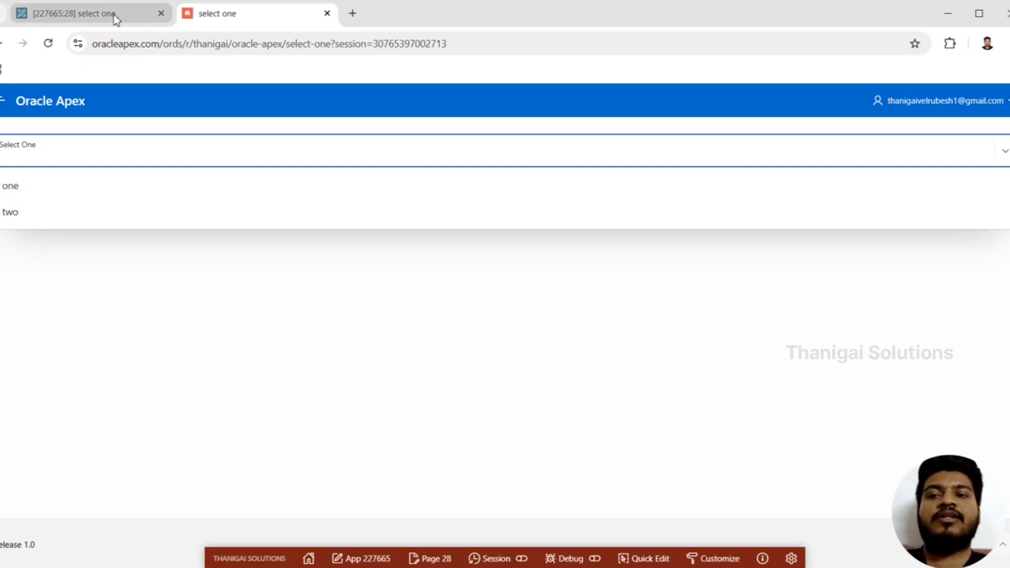
Return to the page designer and clear the Maximum Values in List setting
left_click(92, 13)
double_click(879, 321)
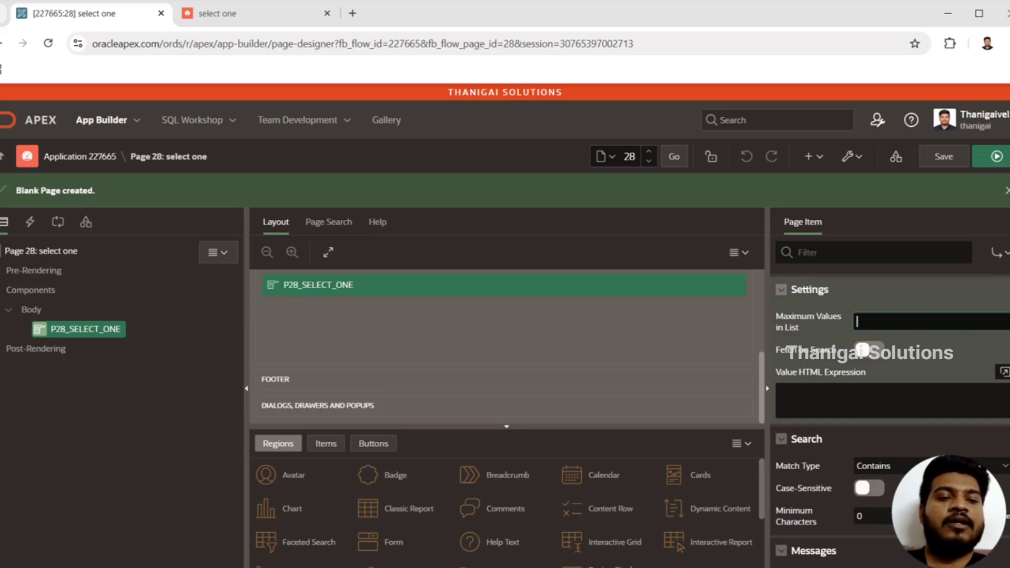
Try entering &D. as the Value HTML Expression of P28_SELECT_ONE in the code editor, and discard the change
scroll(890, 416, "down", 1)
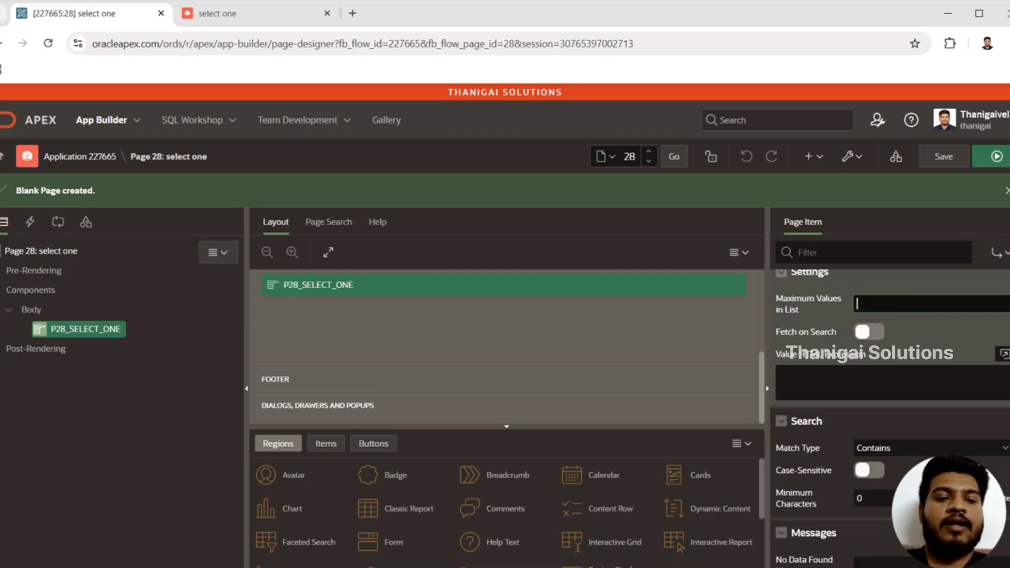
scroll(890, 416, "down", 2)
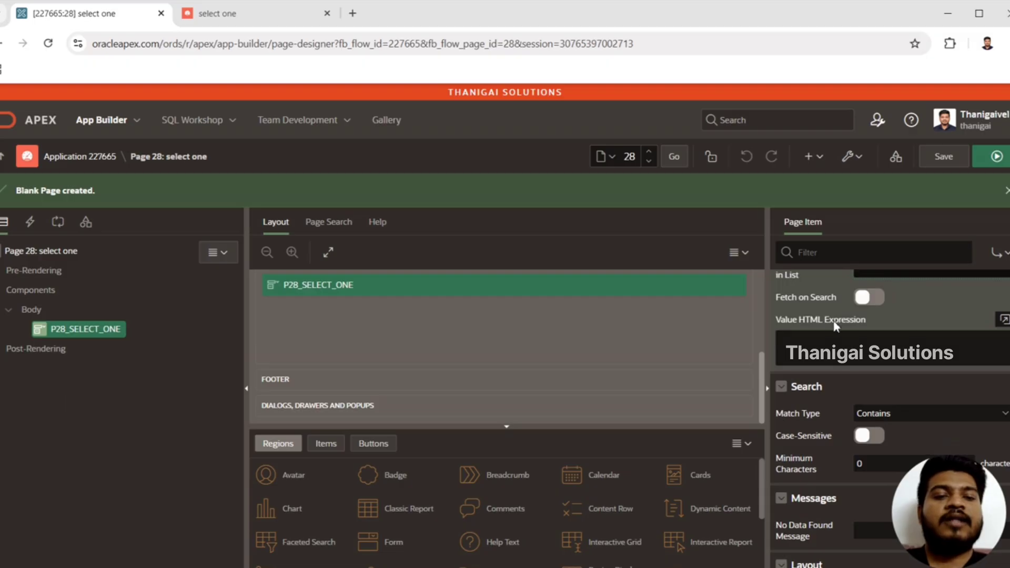
left_click(923, 345)
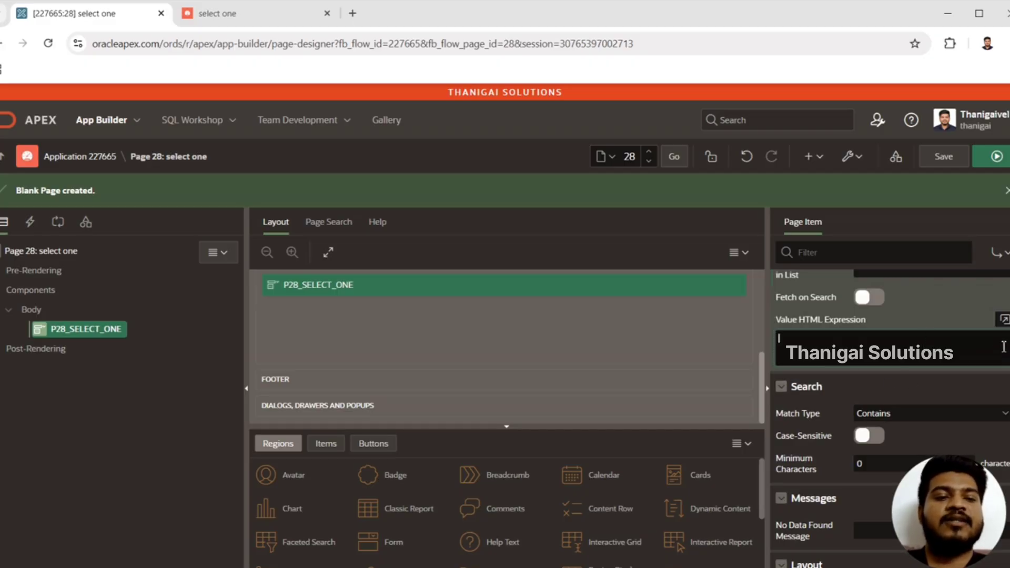
left_click(1004, 321)
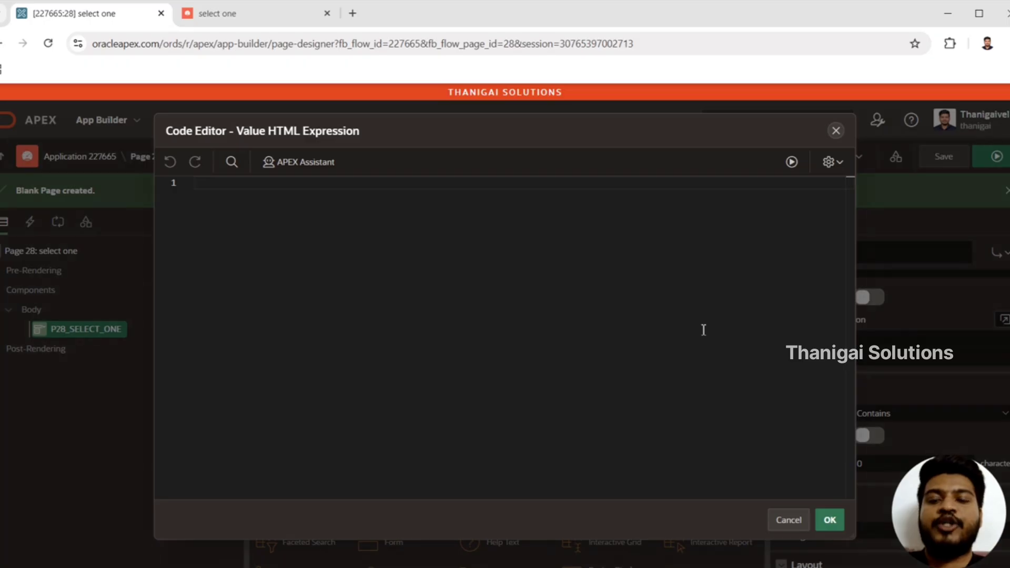
type("&")
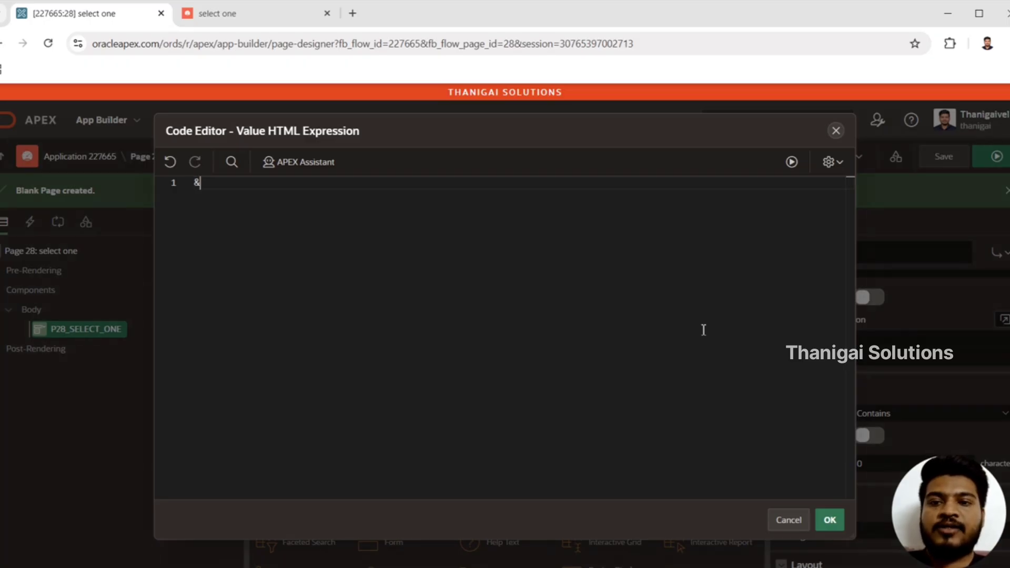
type("D.")
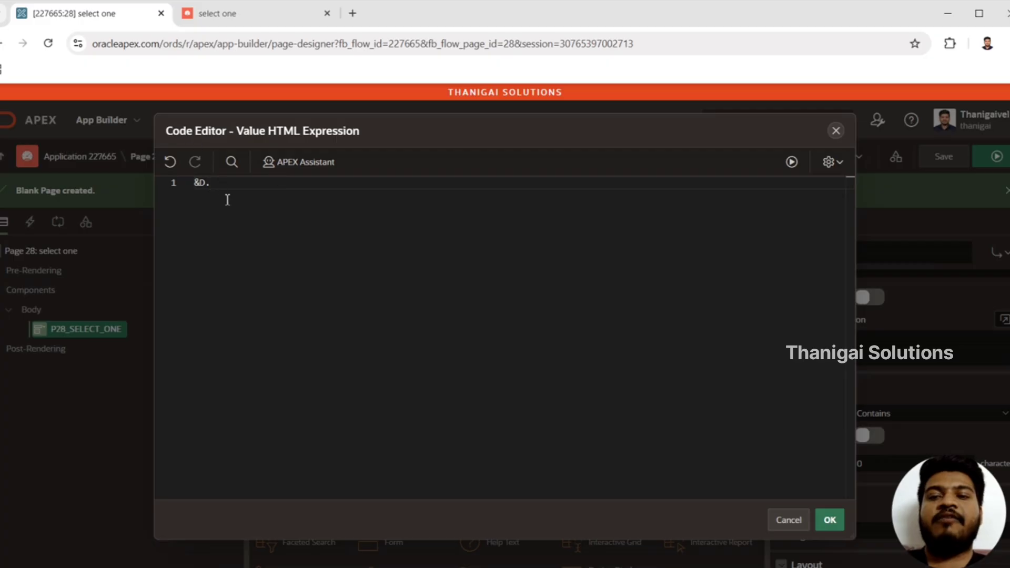
left_click_drag(212, 183, 170, 162)
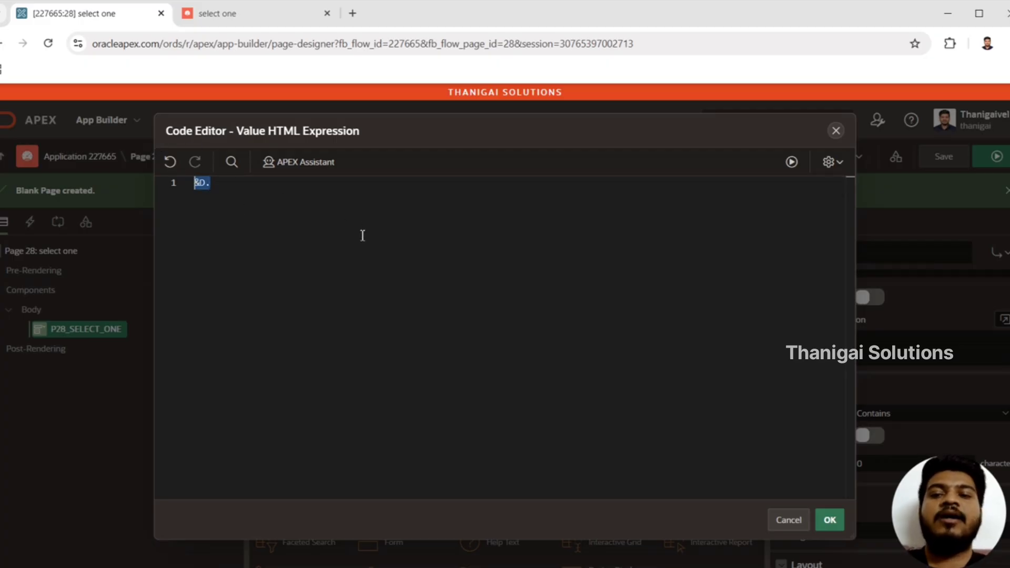
left_click(836, 130)
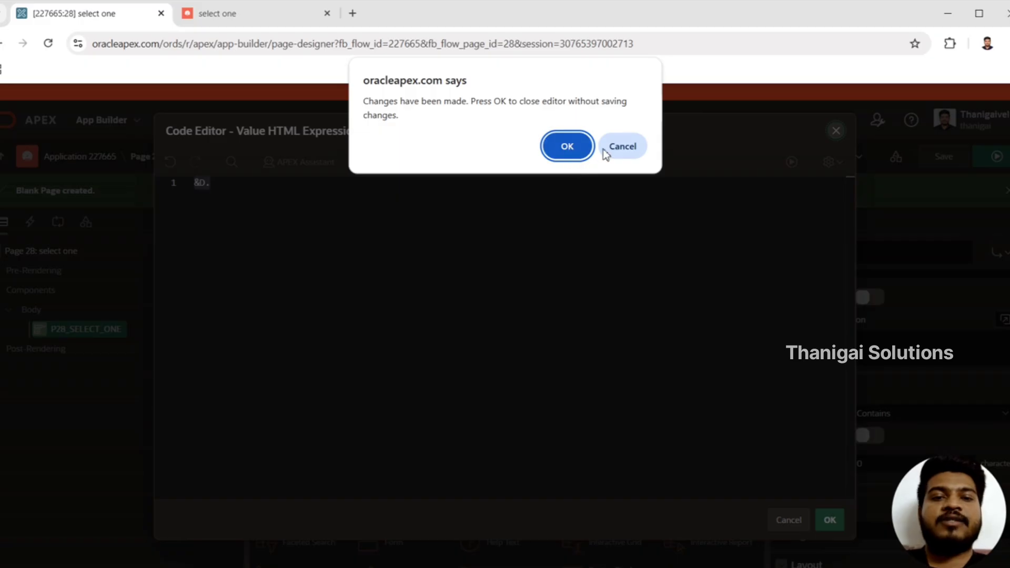
left_click(634, 148)
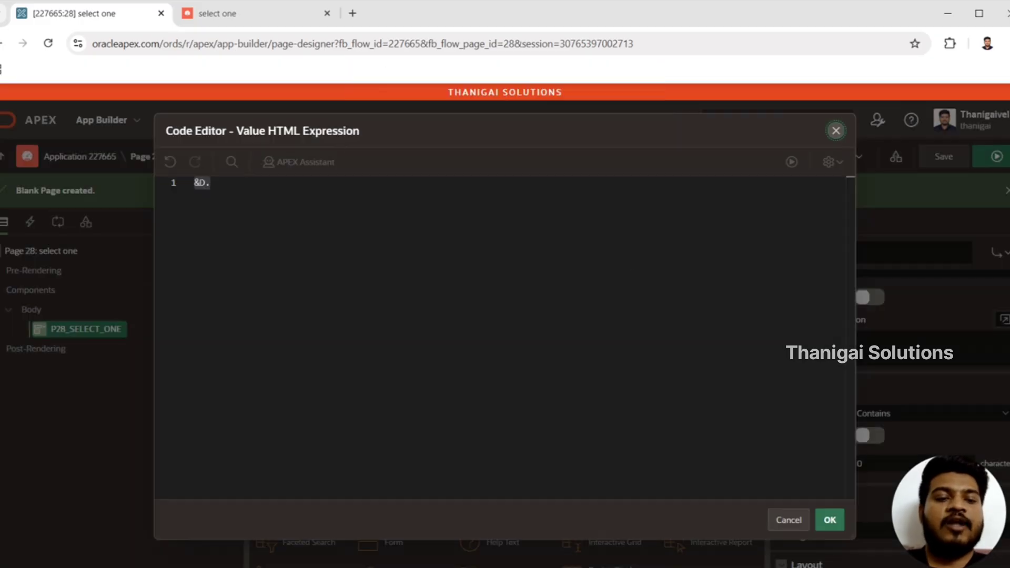
left_click(789, 520)
left_click(565, 147)
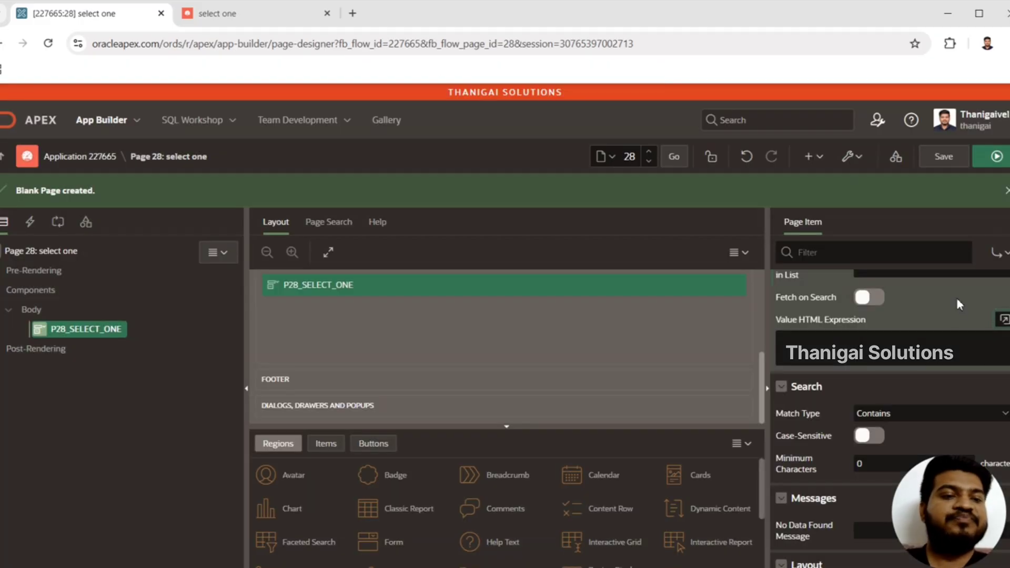
Examine the Match Type options, Minimum Characters and No Data Found Message settings of P28_SELECT_ONE
scroll(955, 335, "down", 2)
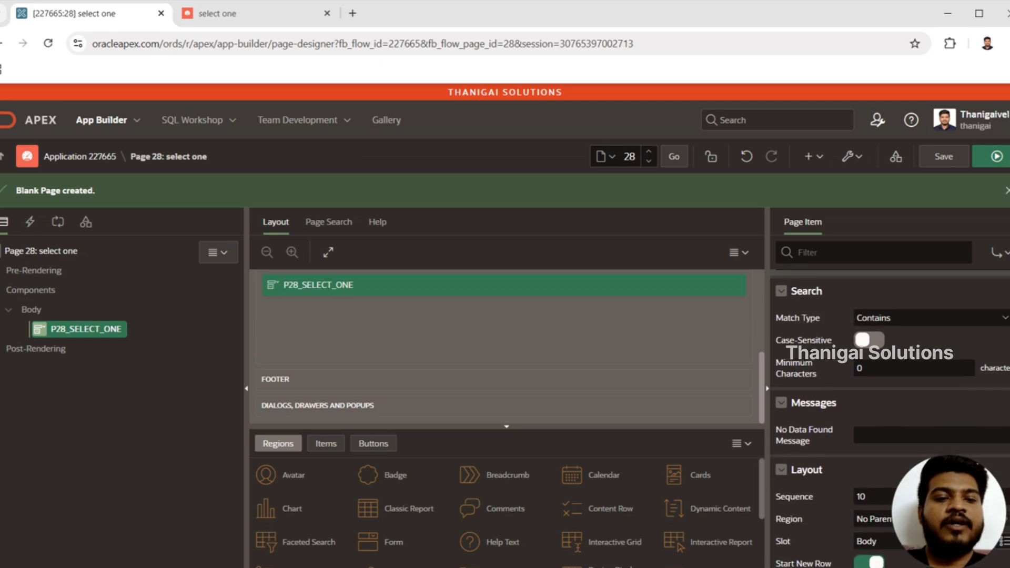
left_click(893, 315)
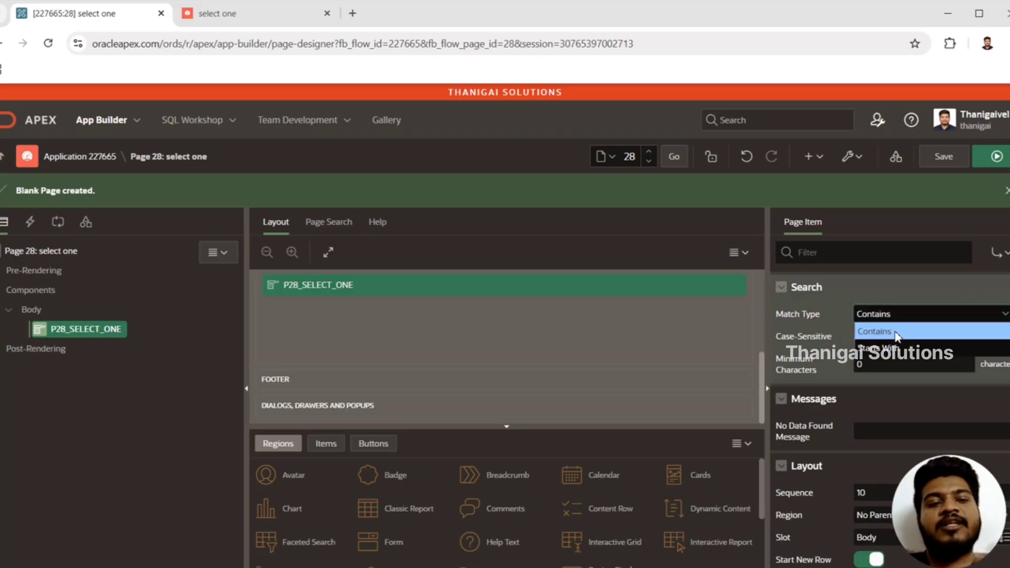
left_click(889, 370)
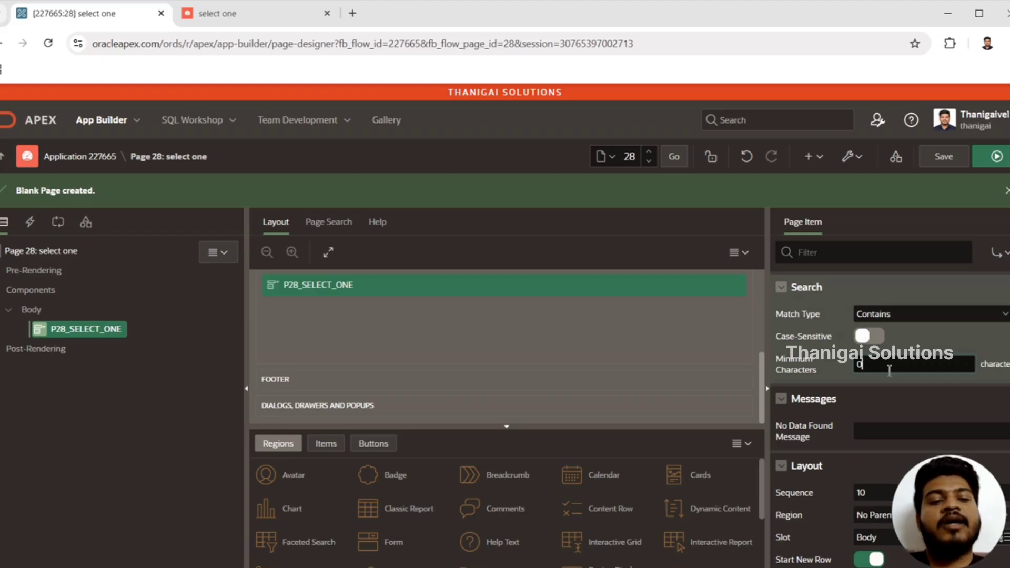
left_click(889, 371)
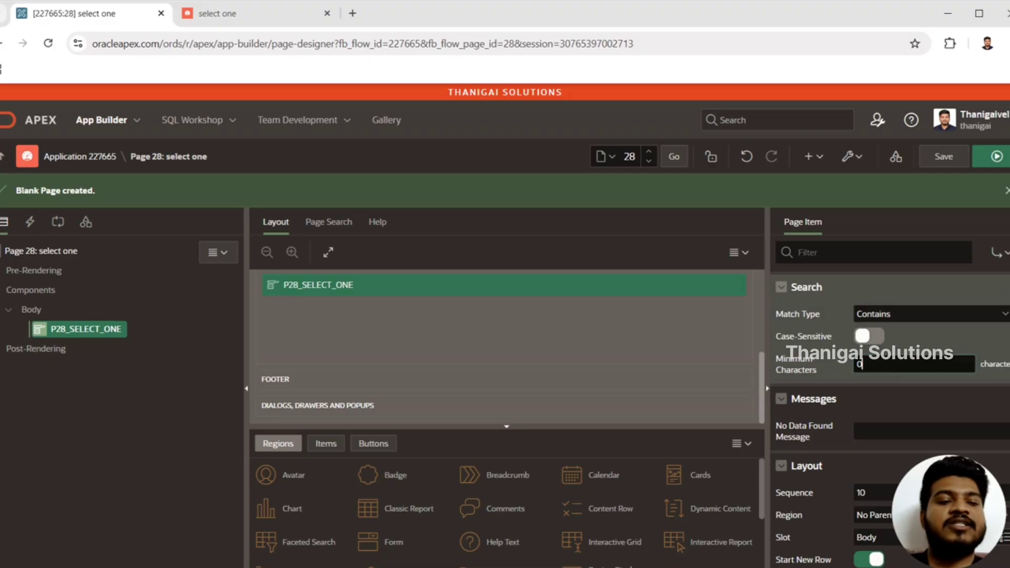
scroll(945, 356, "down", 2)
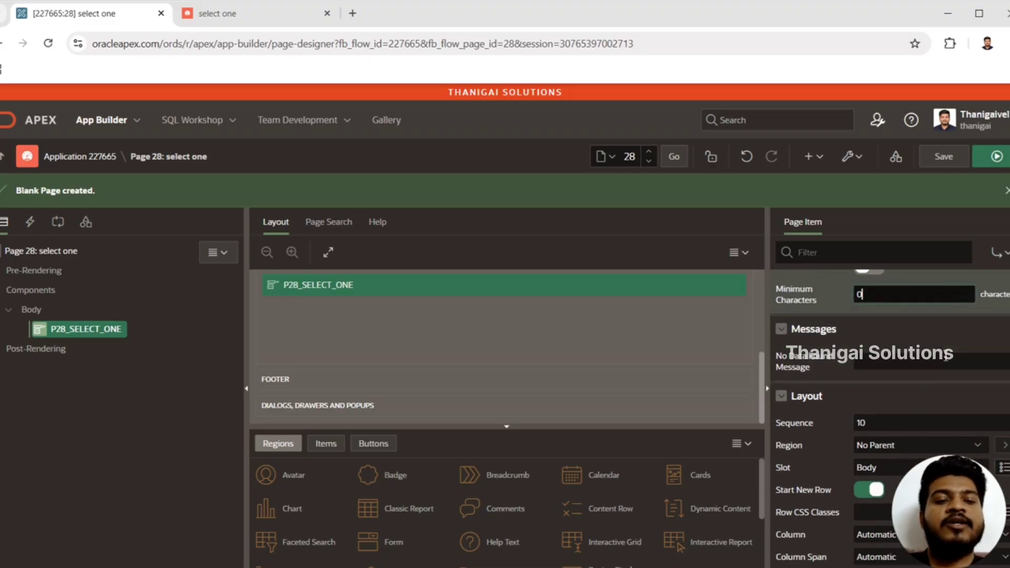
left_click(913, 361)
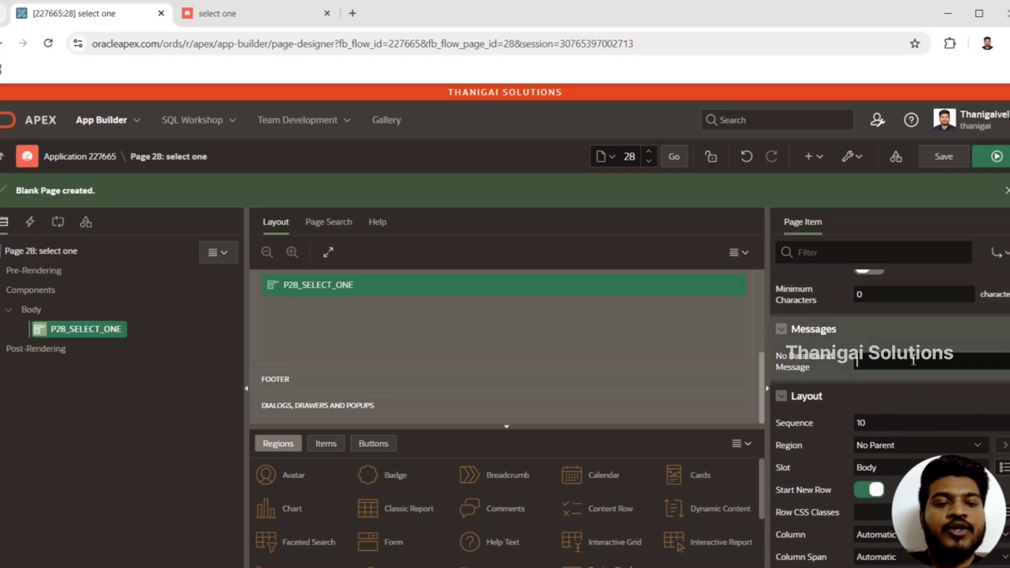
Test the Select One item on the running page with the non-matching text "forur"
left_click(222, 15)
left_click(121, 153)
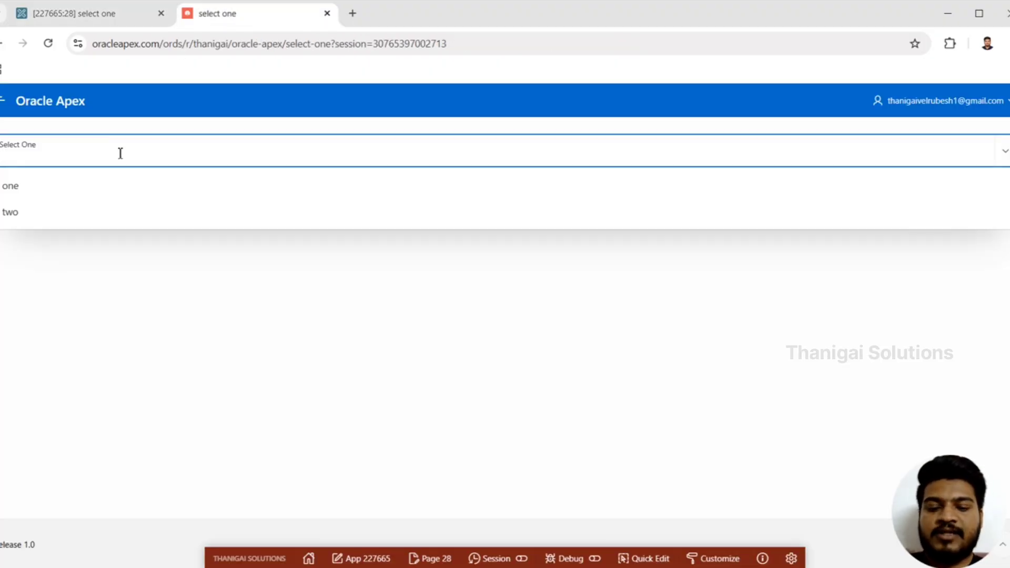
type("forur")
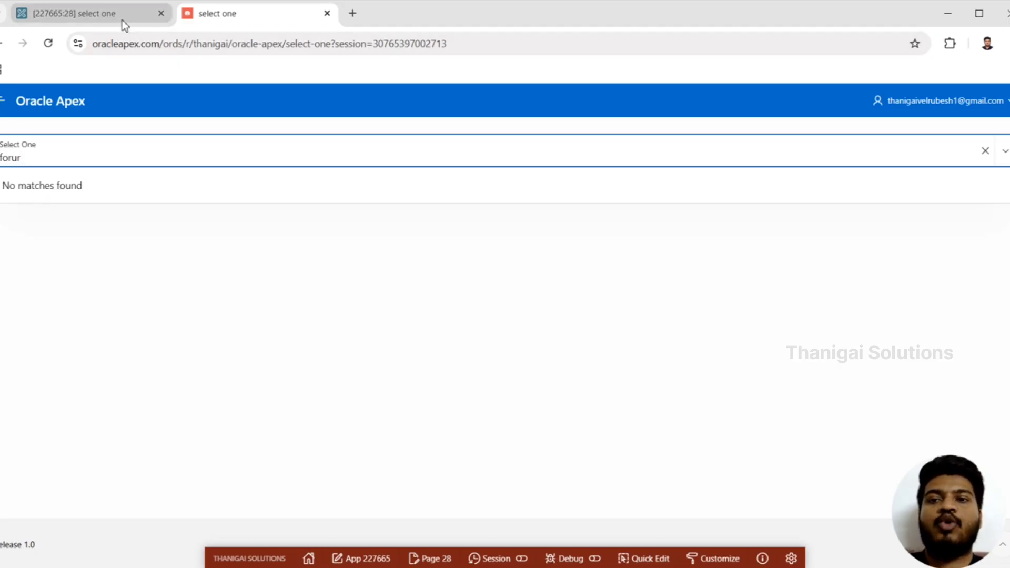
Return to the page designer and set the No Data Found Message of P28_SELECT_ONE to "Search not found LOV"
left_click(84, 13)
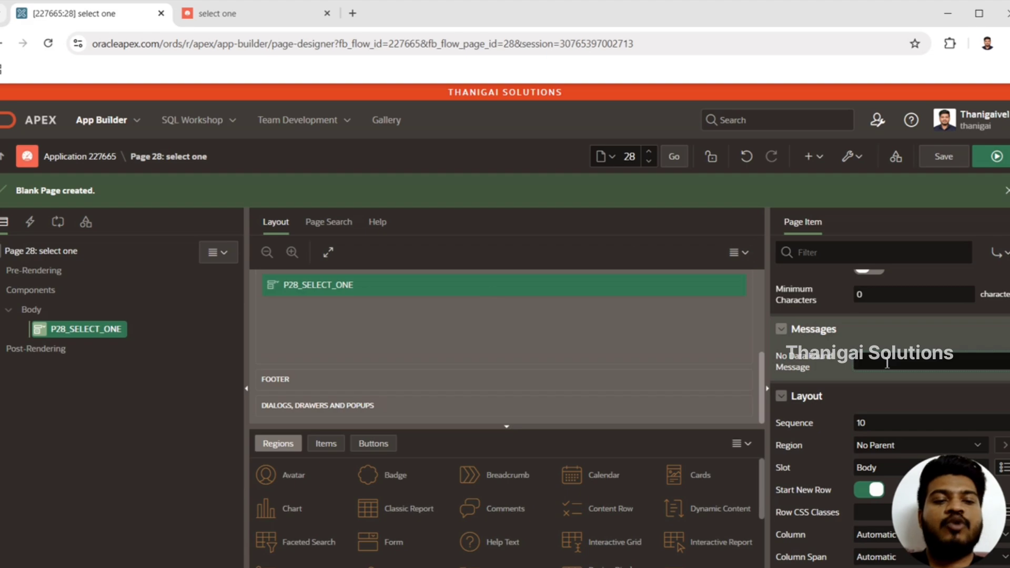
type("Se")
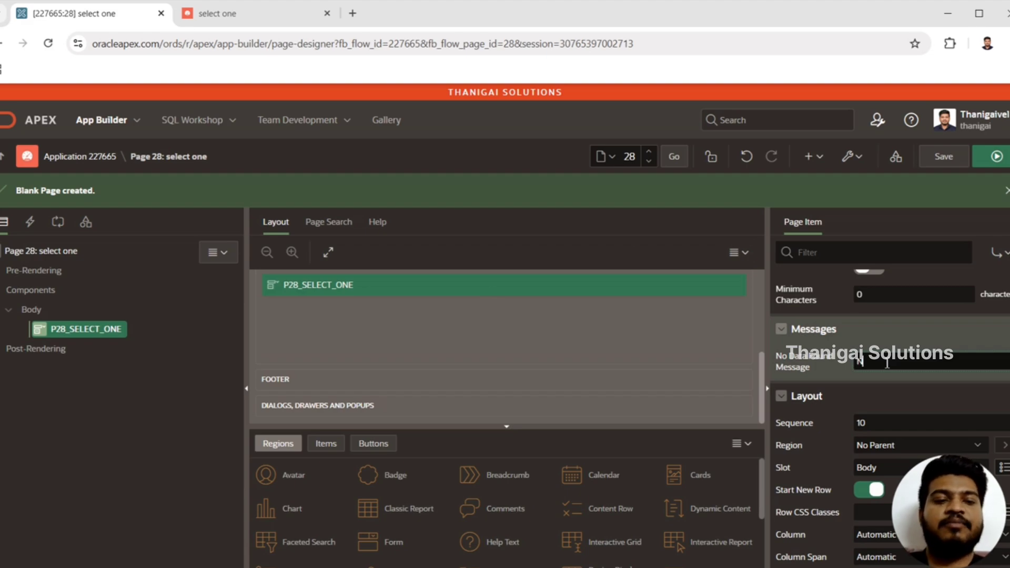
type("arch")
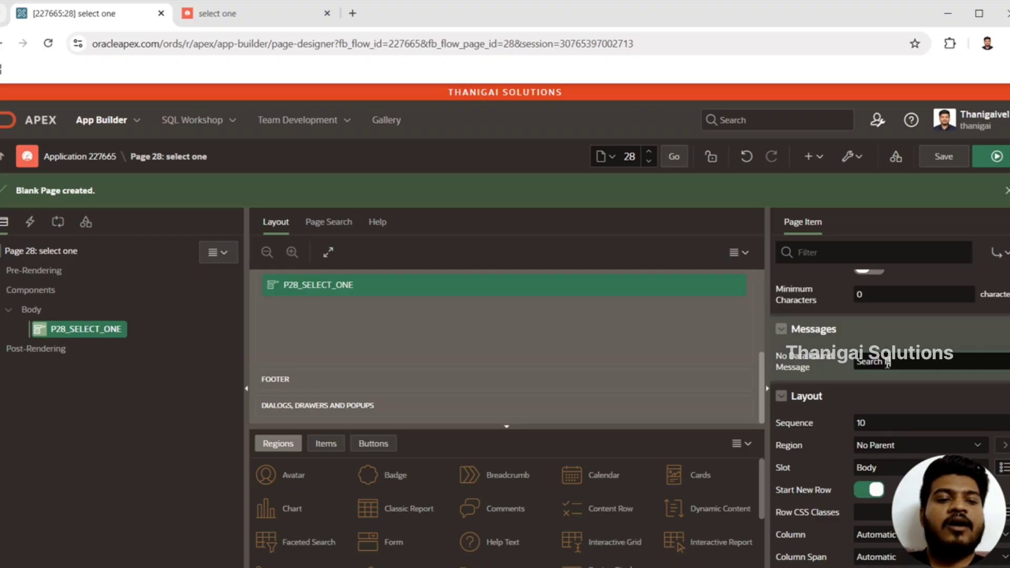
type(" not fou")
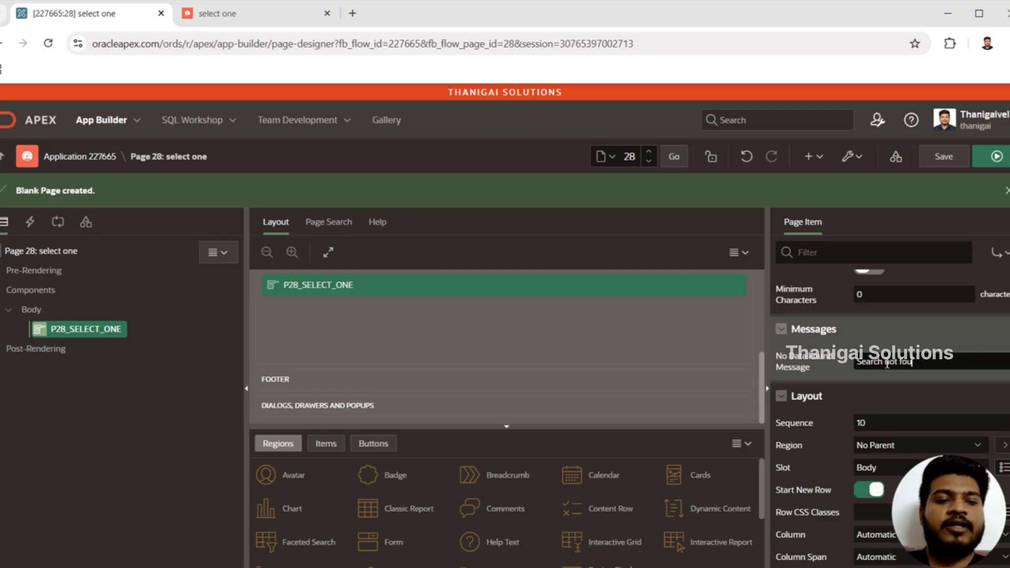
type("nd L")
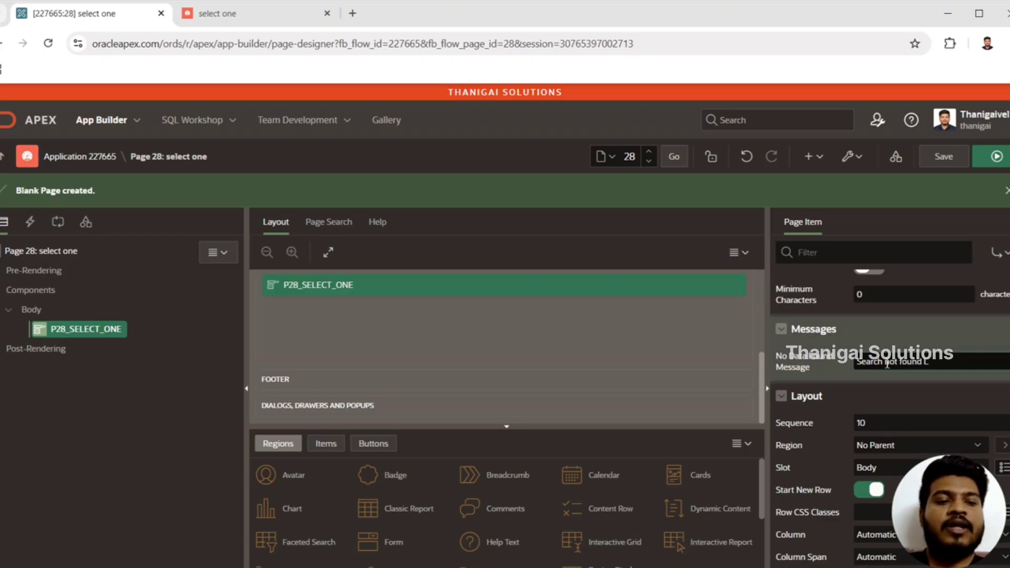
type("OV")
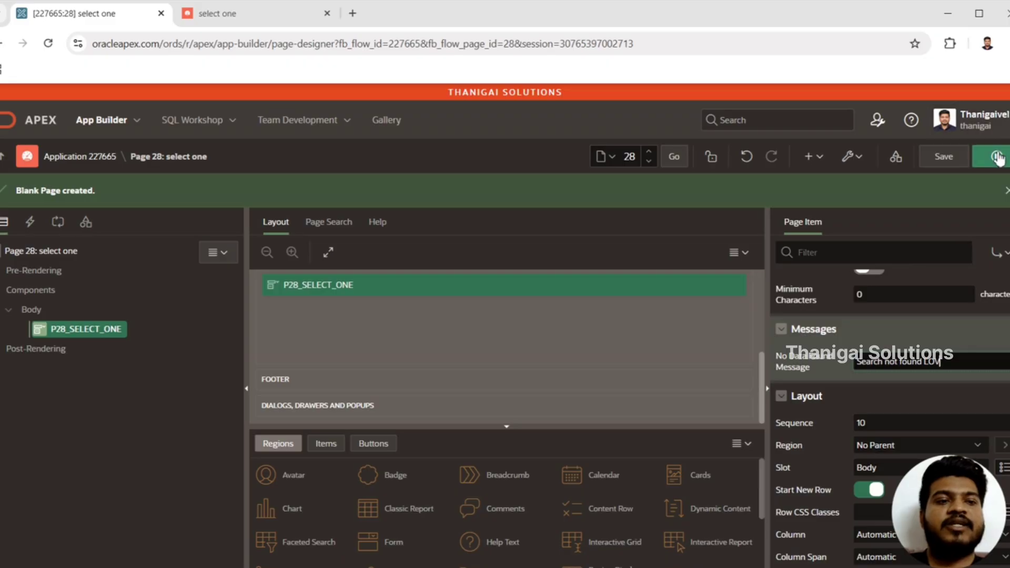
Save and run the page, and test the Select One item with the non-matching text "firve"
left_click(997, 157)
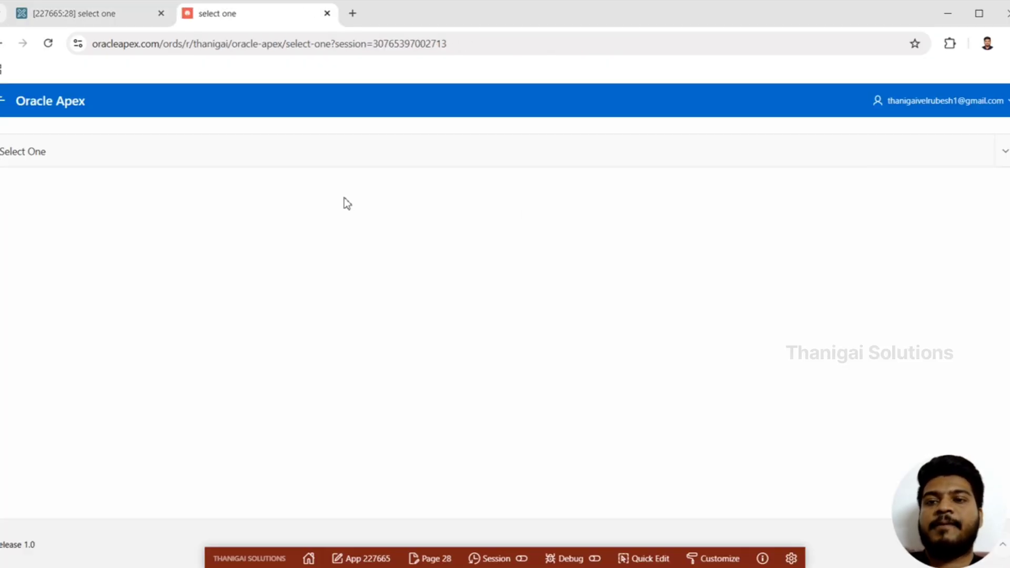
left_click(262, 151)
type("firve")
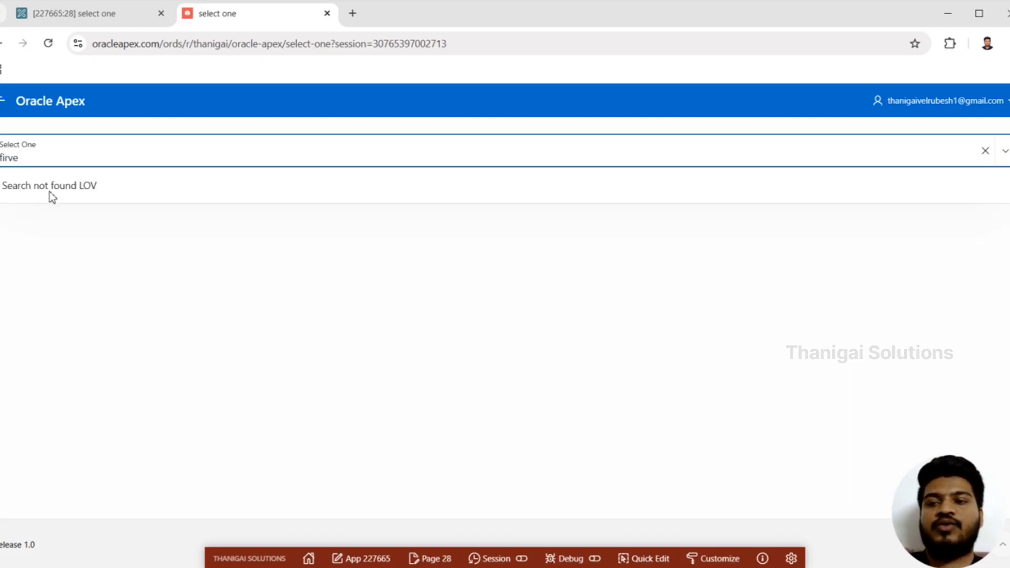
Return to the page designer and examine the remaining properties of P28_SELECT_ONE, including Layout, Appearance, the List of Values type options, Advanced and Source
left_click(87, 11)
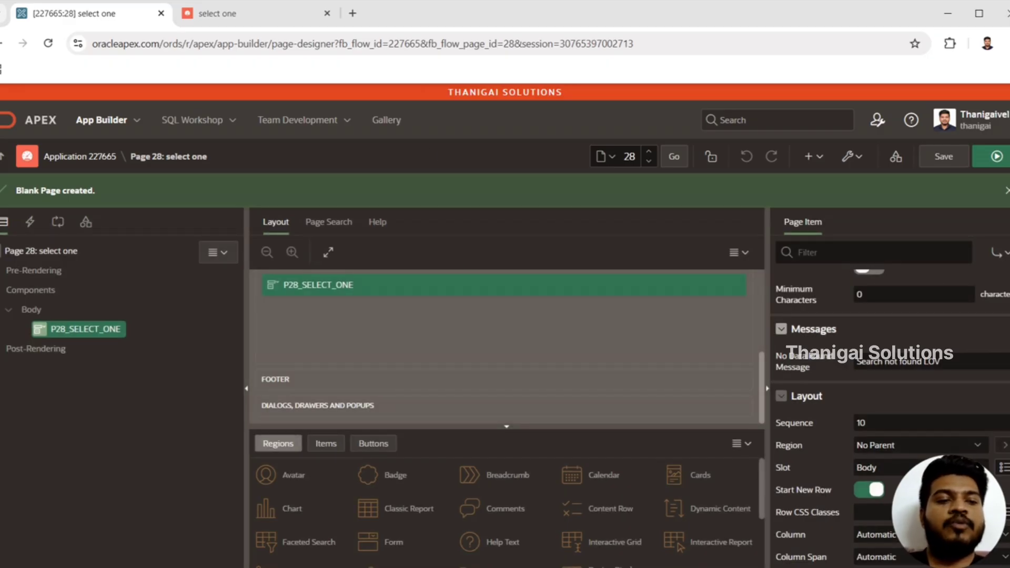
scroll(943, 403, "down", 2)
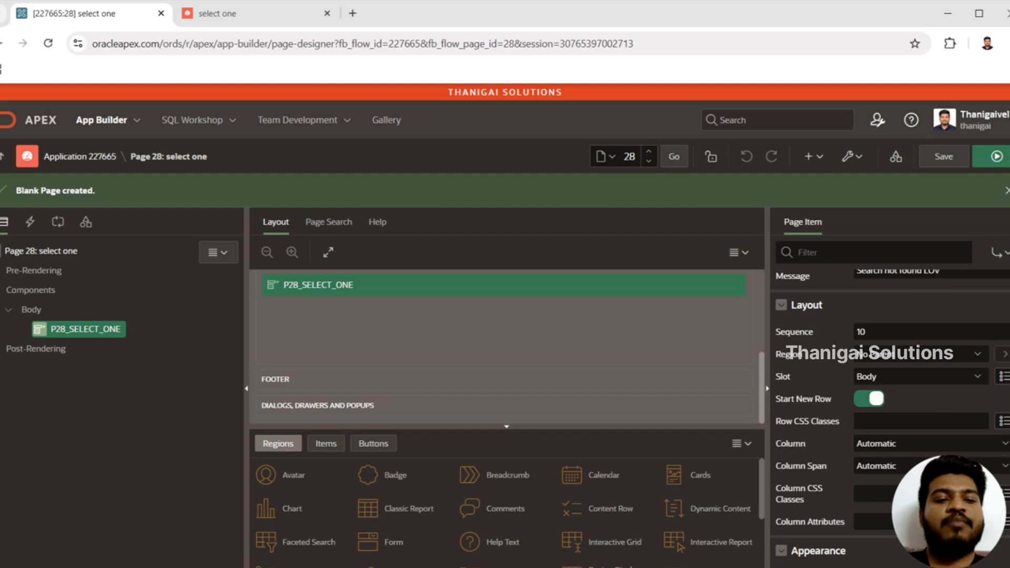
scroll(889, 321, "down", 3)
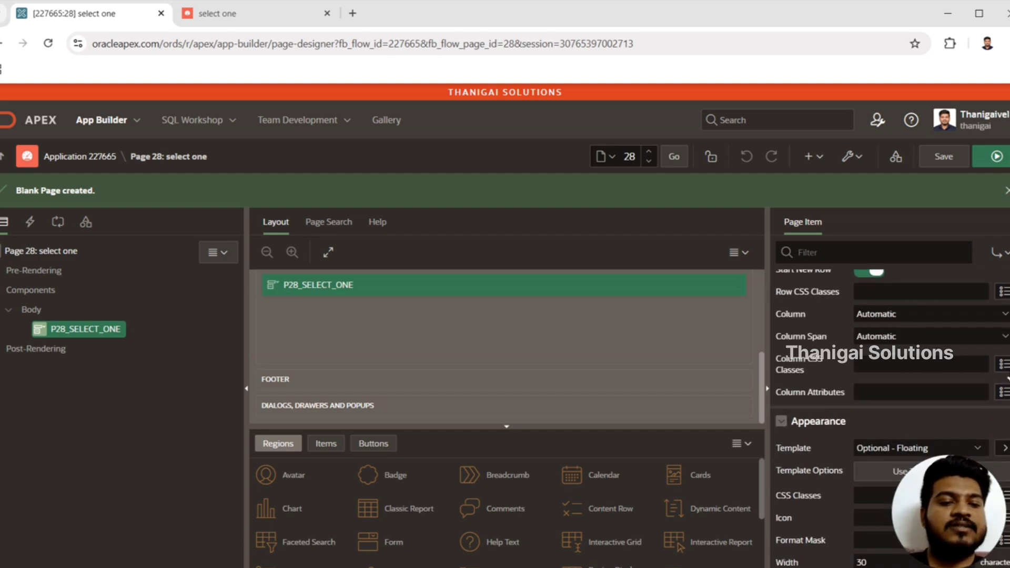
scroll(889, 394, "down", 2)
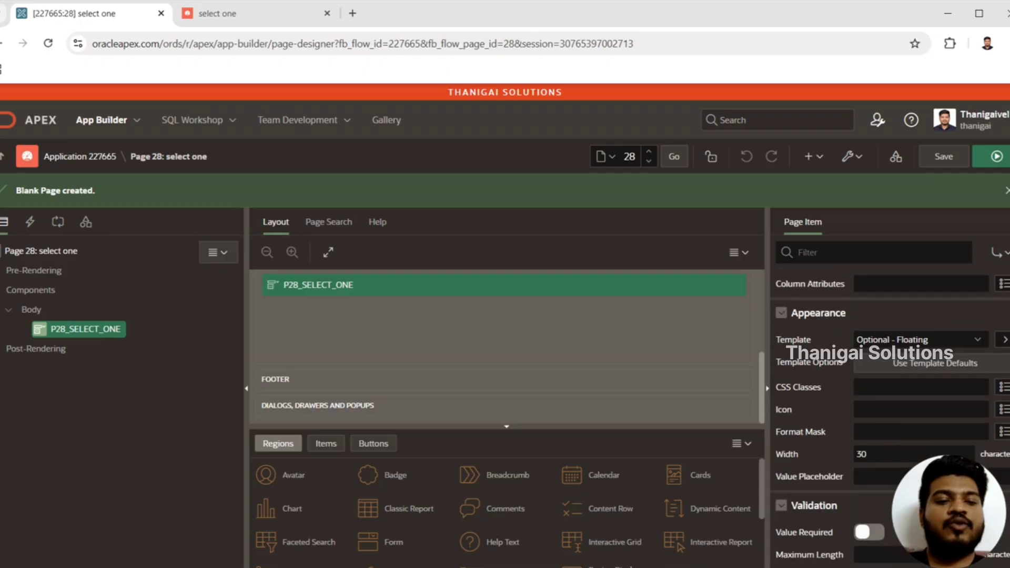
scroll(889, 395, "down", 1)
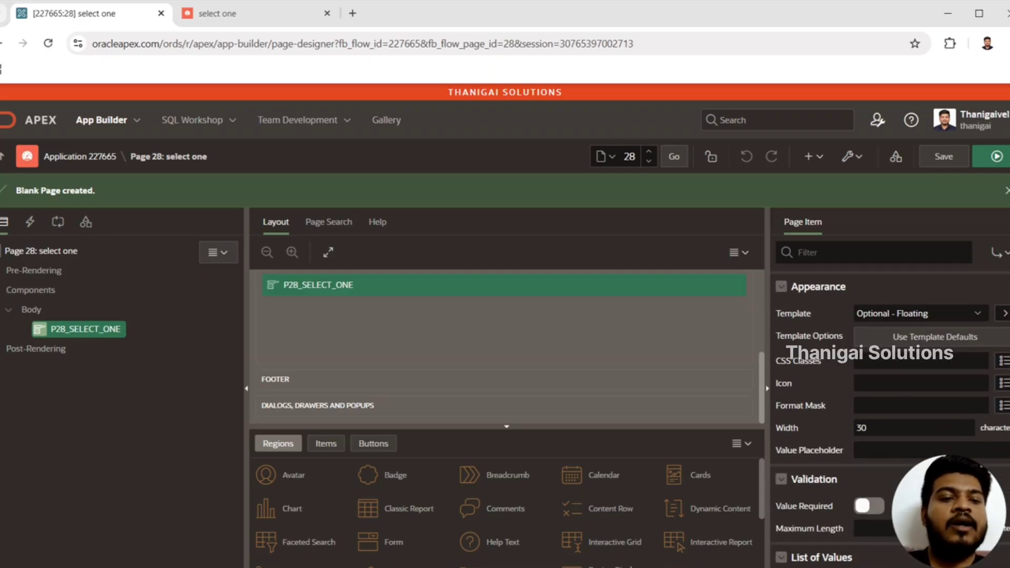
scroll(889, 395, "down", 1)
scroll(887, 386, "down", 5)
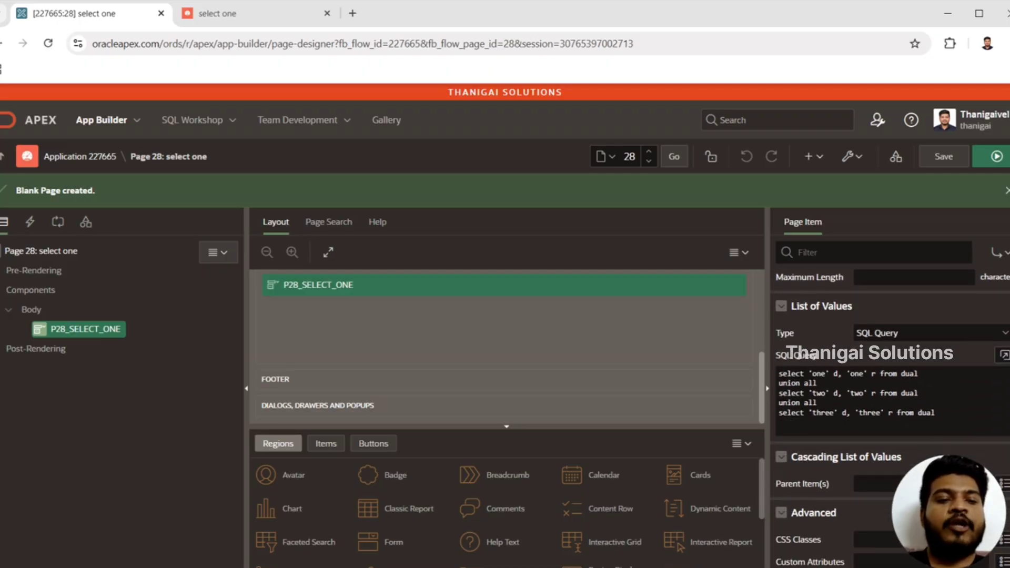
left_click(925, 304)
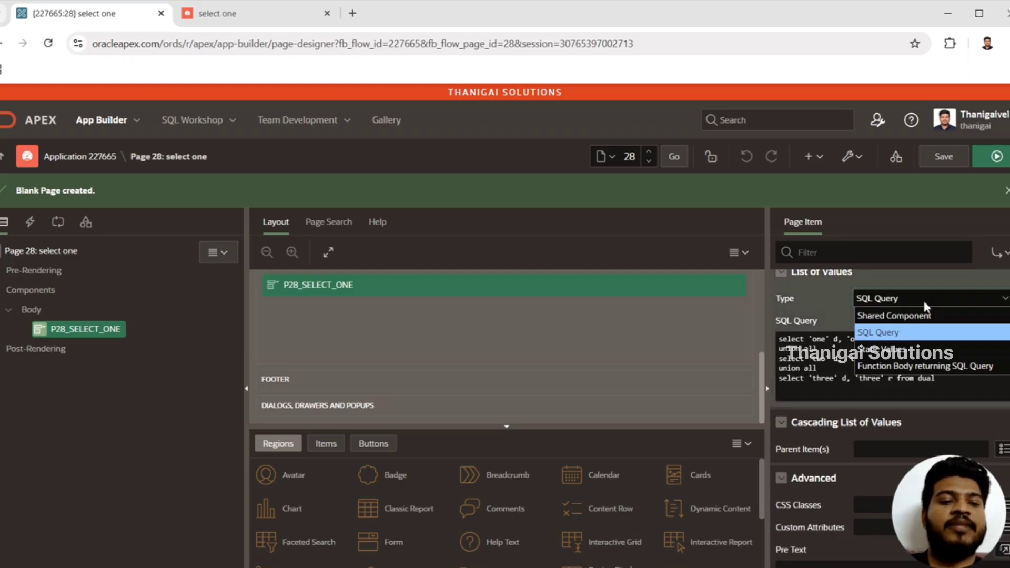
left_click(923, 298)
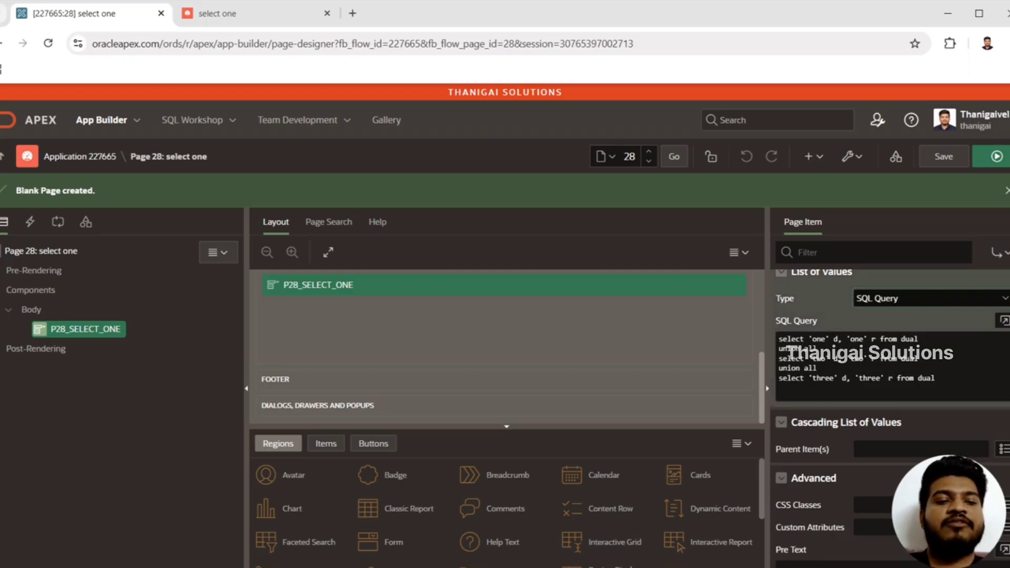
scroll(889, 369, "down", 2)
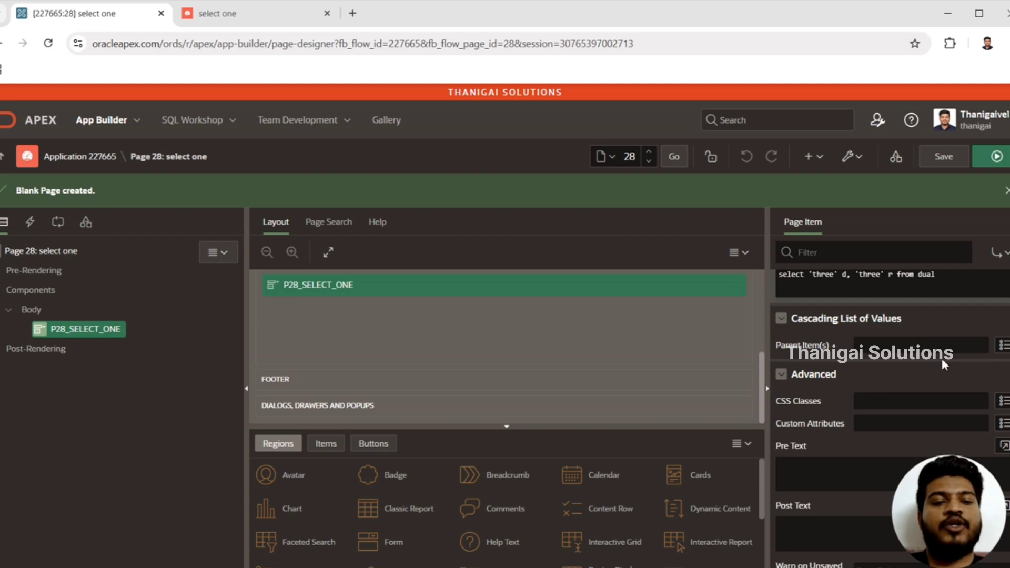
scroll(889, 410, "down", 10)
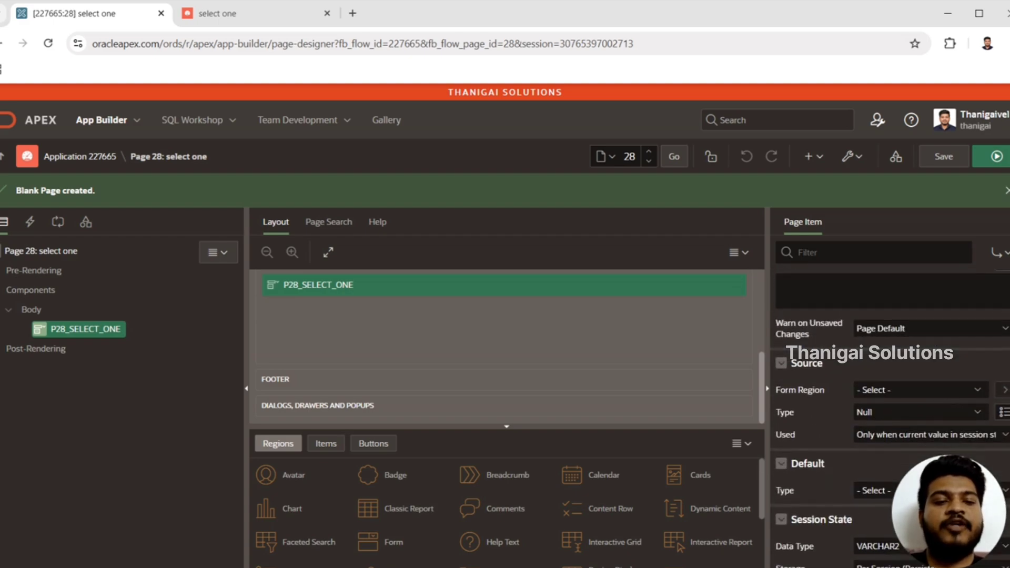
scroll(889, 410, "up", 15)
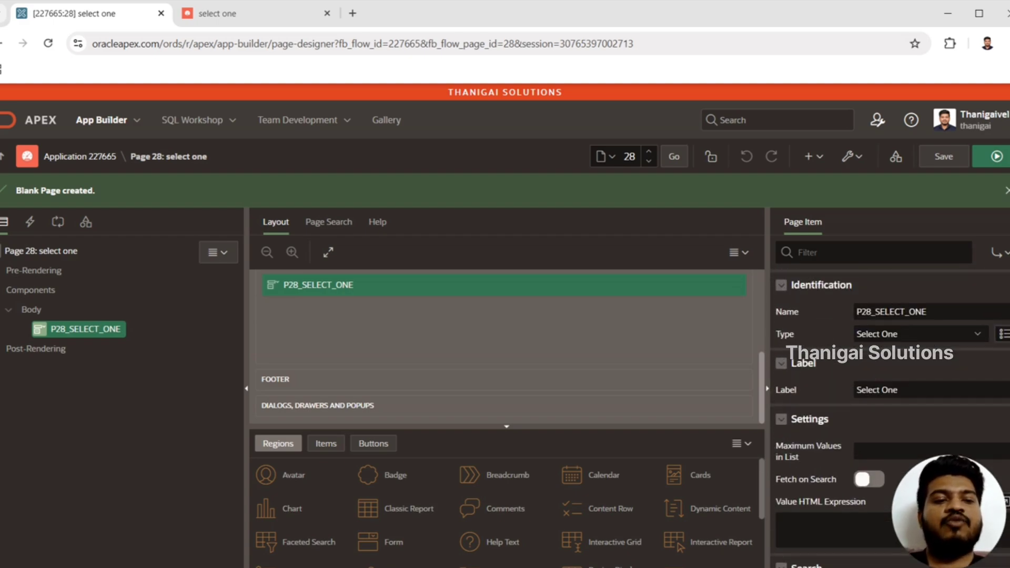